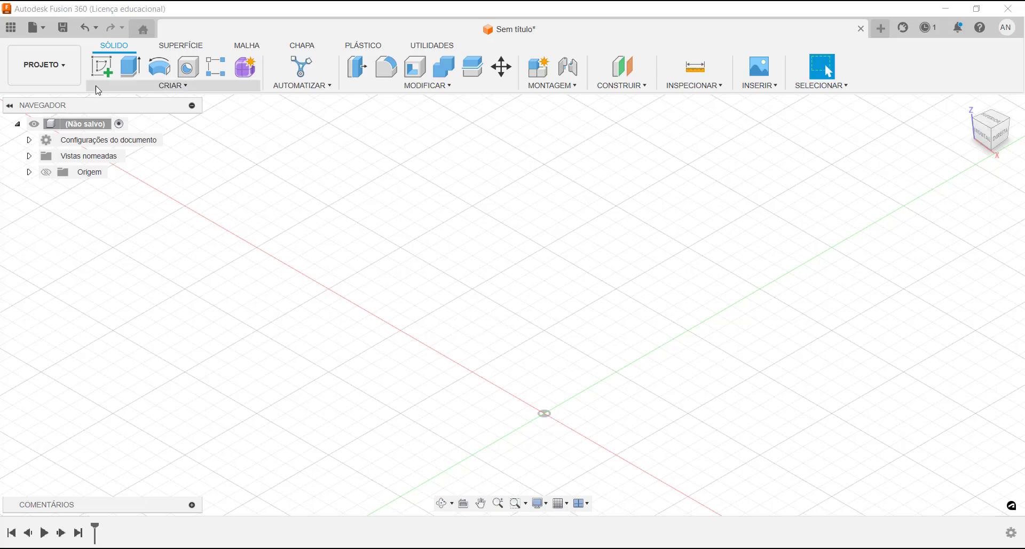
# Step: Create sketch Esboço18 on the front (XZ) origin plane
pyautogui.click(100, 70)
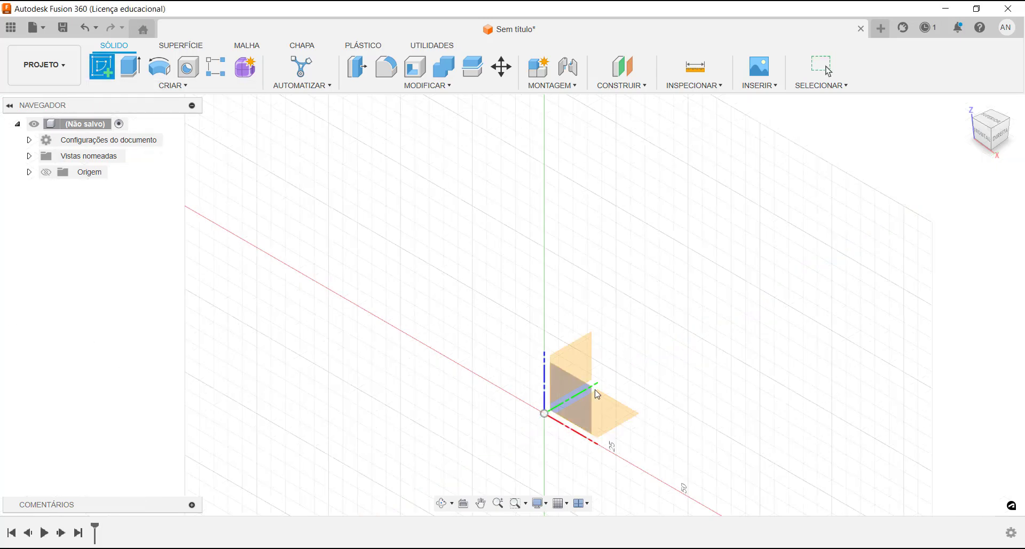
pyautogui.click(578, 393)
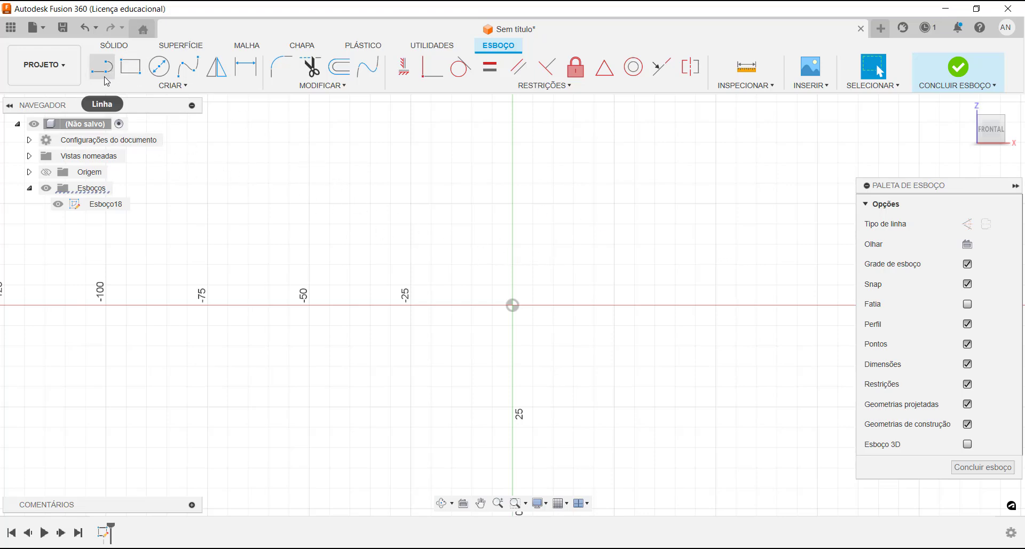
# Step: Draw a rectangle standing on the horizontal axis, spanning the vertical axis, as a closed profile
pyautogui.click(135, 79)
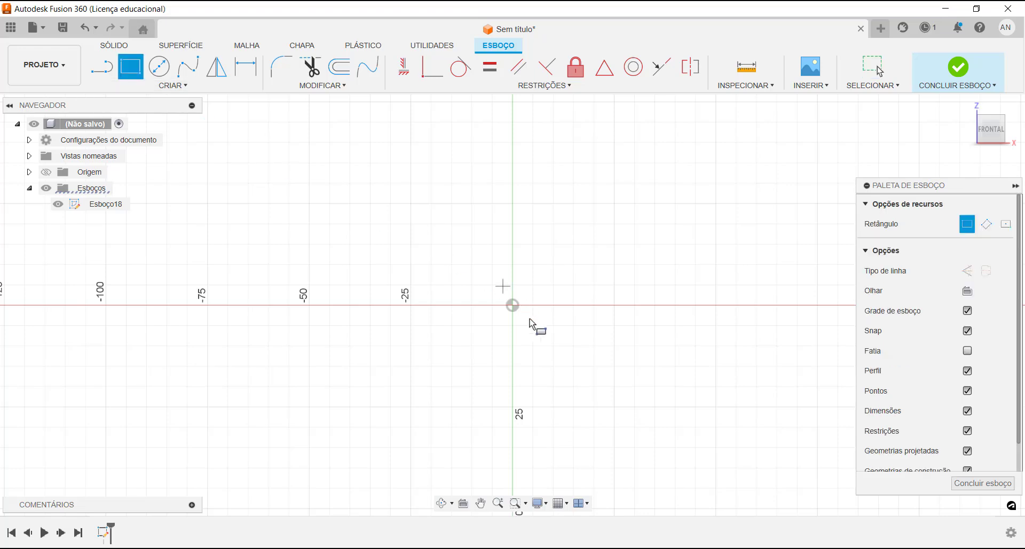
pyautogui.click(512, 304)
pyautogui.click(410, 305)
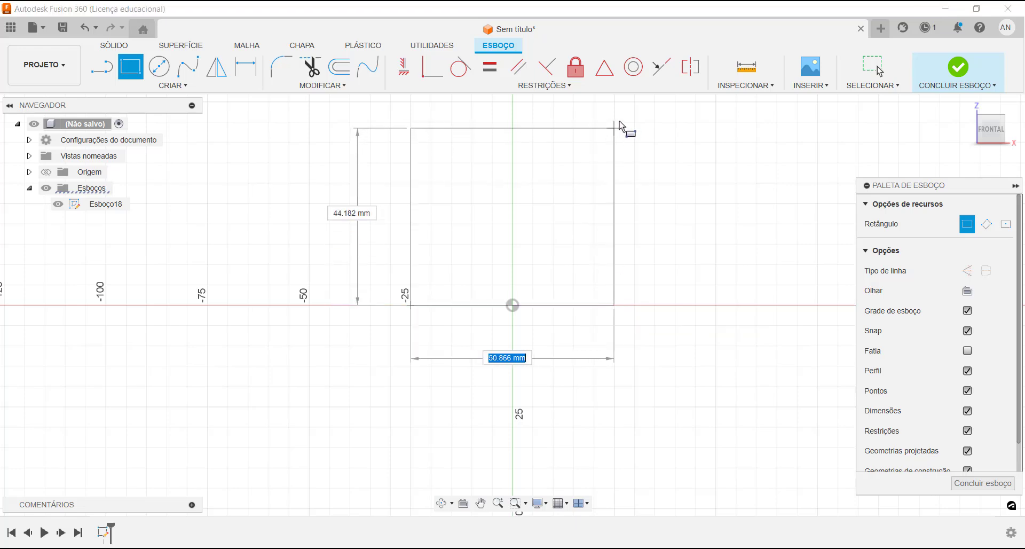
pyautogui.click(615, 102)
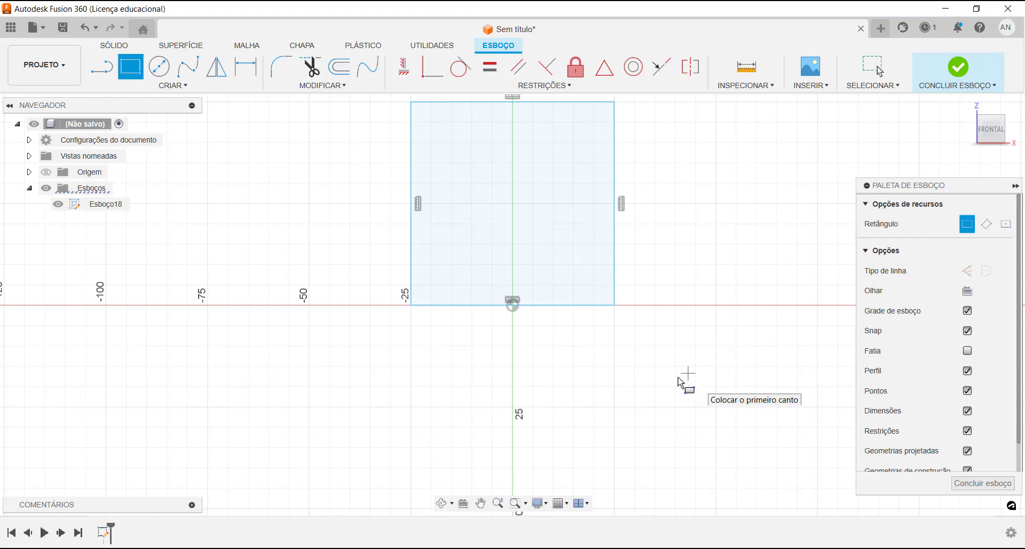
# Step: Dimension the rectangle's height to 70 mm and move that dimension out to the right
pyautogui.click(255, 73)
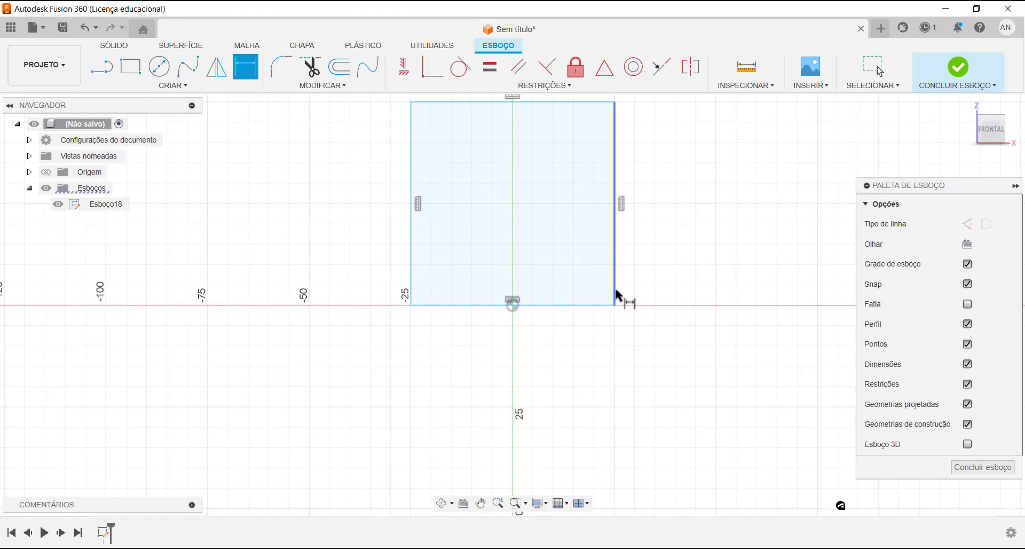
pyautogui.click(514, 288)
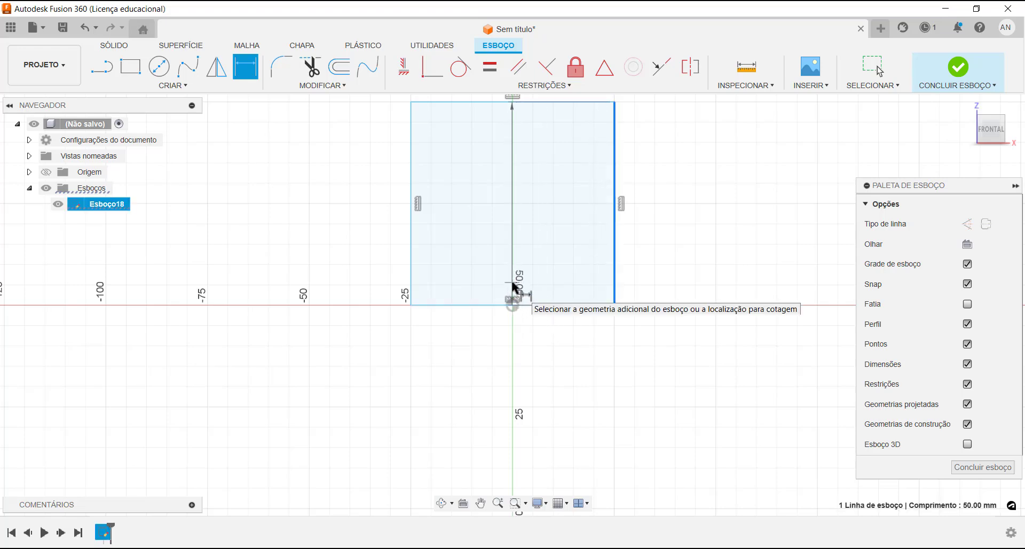
pyautogui.click(542, 325)
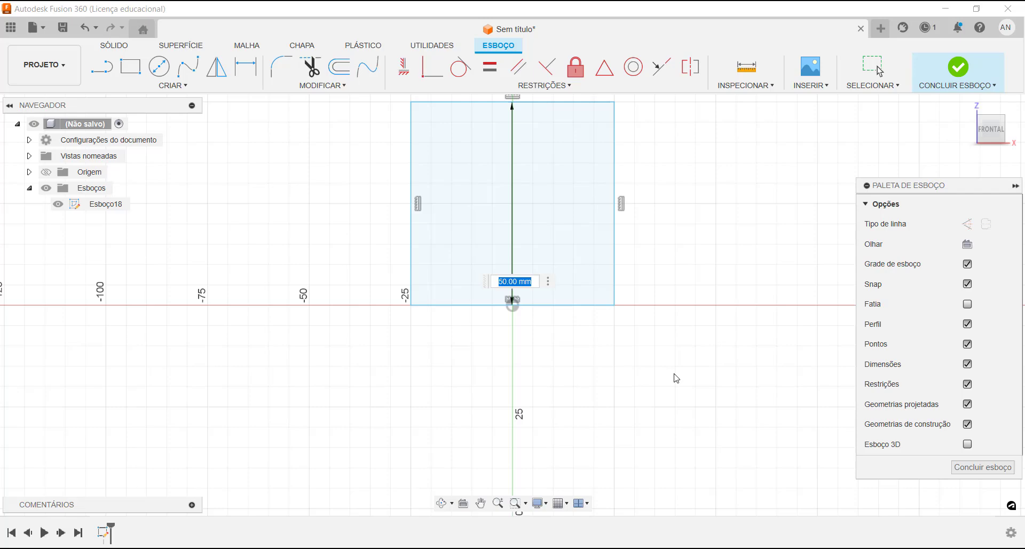
pyautogui.write('70')
pyautogui.press('Return')
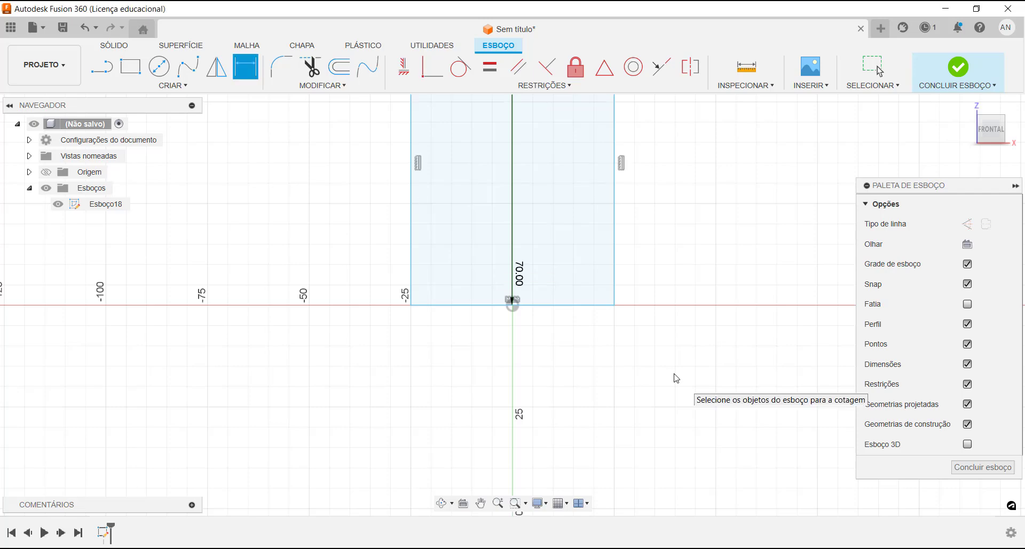
pyautogui.scroll(1, 647, 319)
pyautogui.moveTo(647, 319); pyautogui.dragTo(620, 470, button='middle')
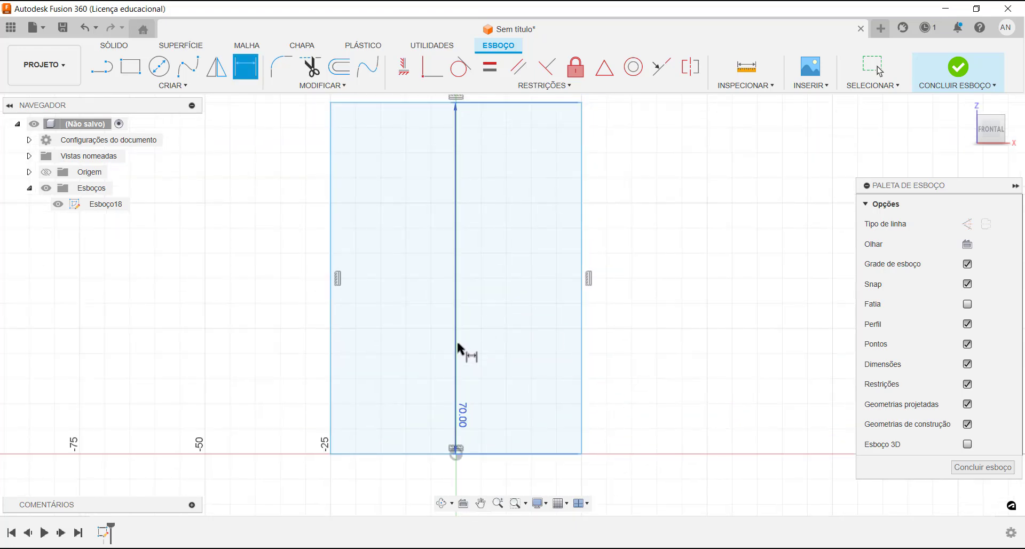
pyautogui.press('Escape')
pyautogui.moveTo(457, 348); pyautogui.dragTo(655, 320)
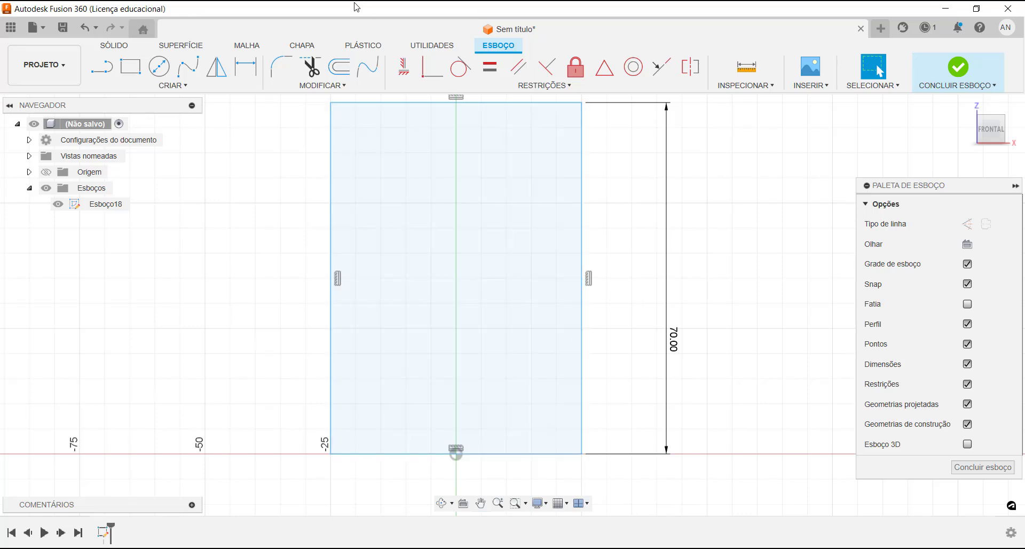
# Step: Dimension the rectangle's bottom width to 50 mm
pyautogui.click(245, 68)
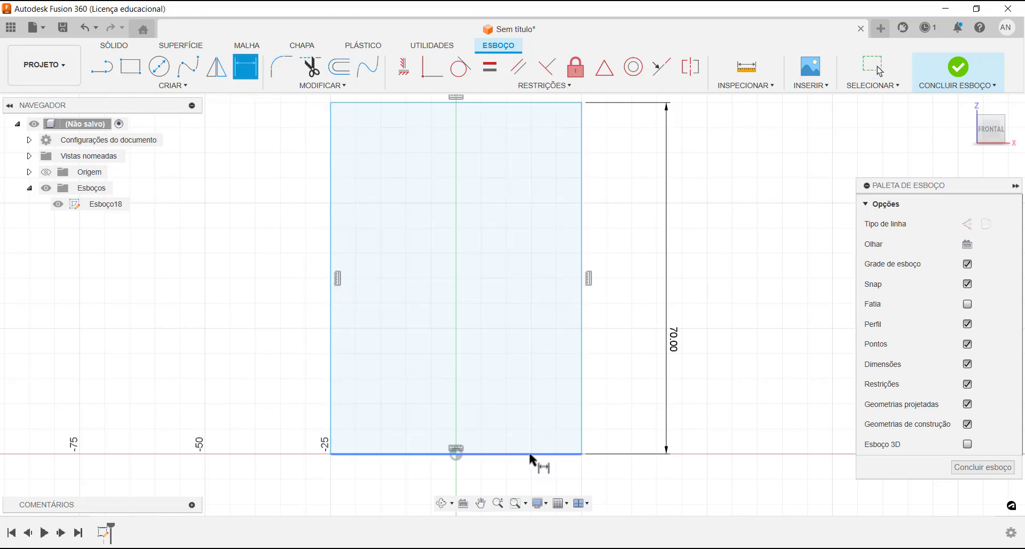
pyautogui.click(528, 454)
pyautogui.click(501, 476)
pyautogui.press('Return')
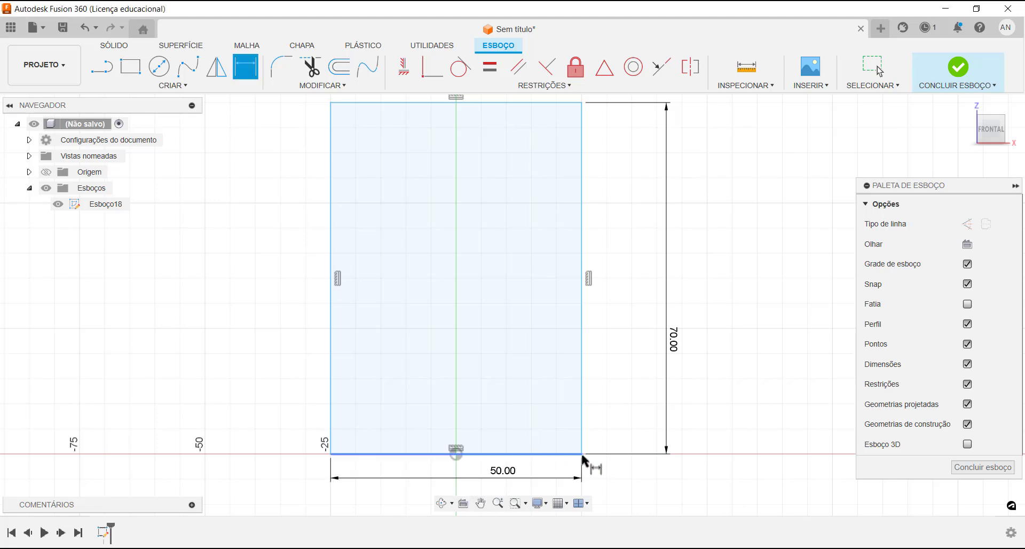
pyautogui.press('Escape')
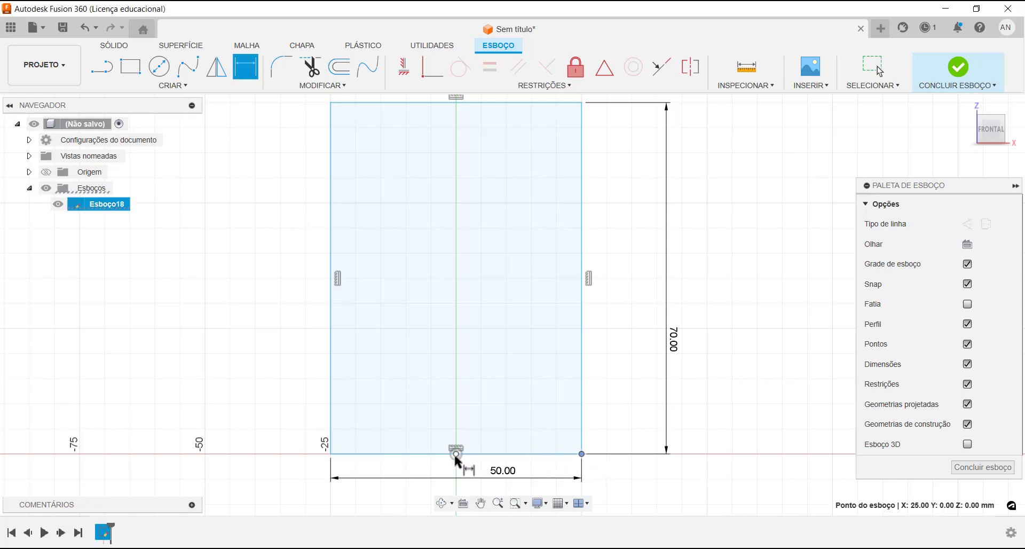
# Step: Add a 25 mm dimension from the bottom midpoint to the bottom-right corner
pyautogui.click(456, 454)
pyautogui.click(581, 454)
pyautogui.click(587, 463)
pyautogui.press('Escape')
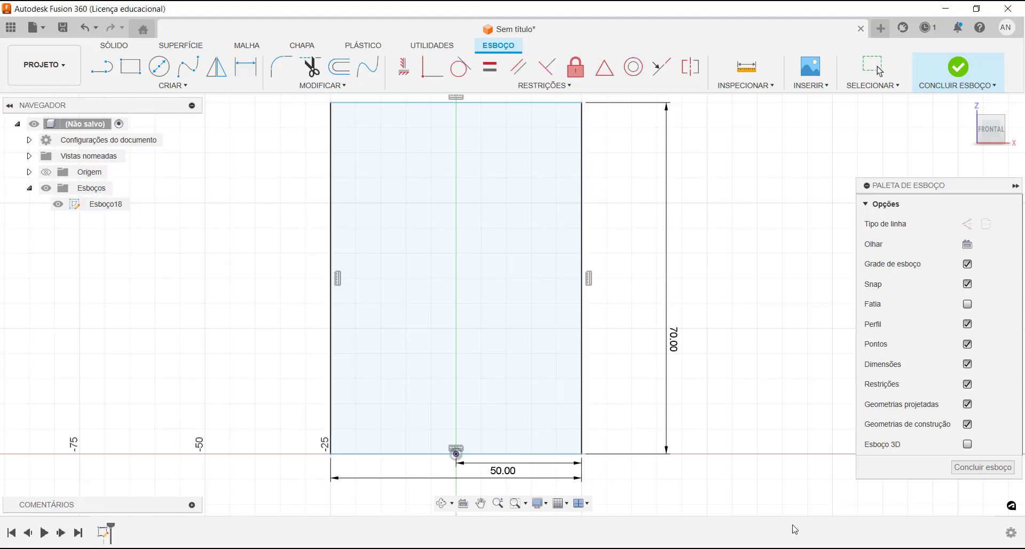
pyautogui.press('d')
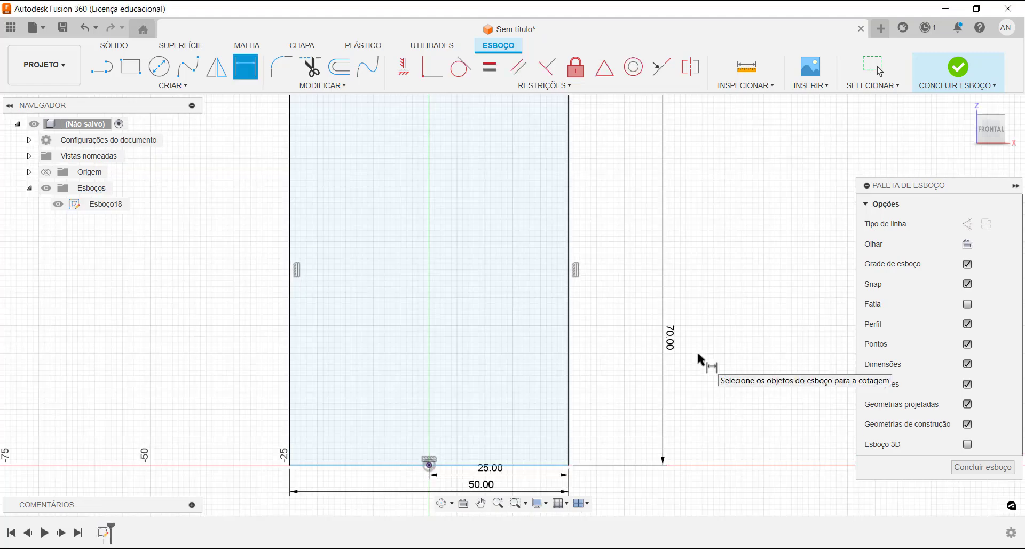
pyautogui.scroll(-1, 699, 354)
pyautogui.moveTo(722, 352); pyautogui.dragTo(713, 396, button='middle')
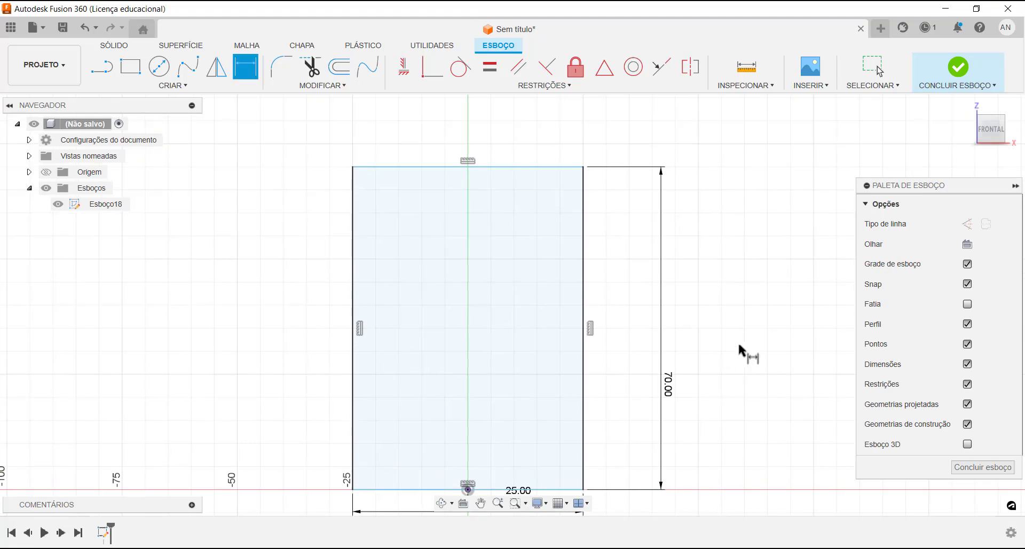
pyautogui.click(519, 167)
pyautogui.click(478, 132)
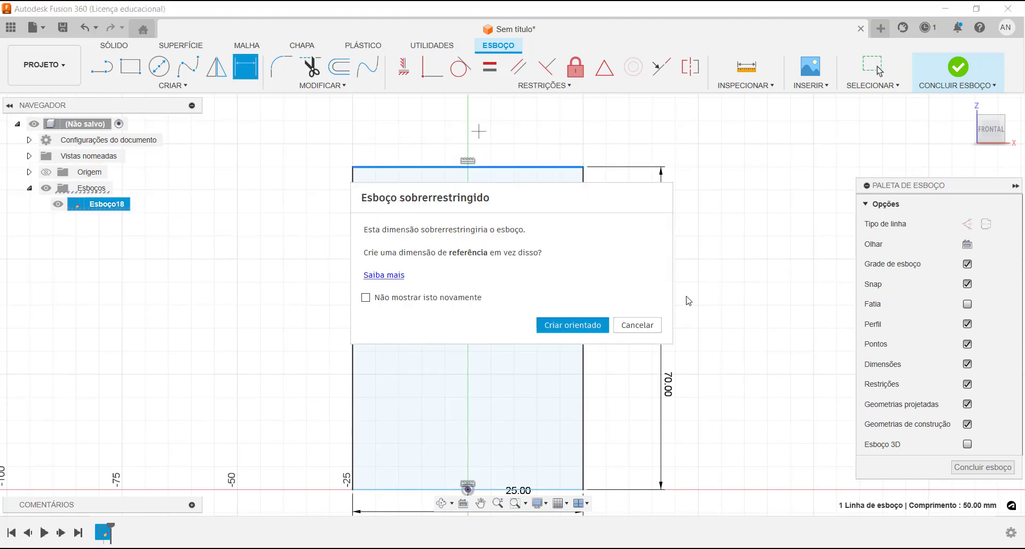
pyautogui.click(645, 327)
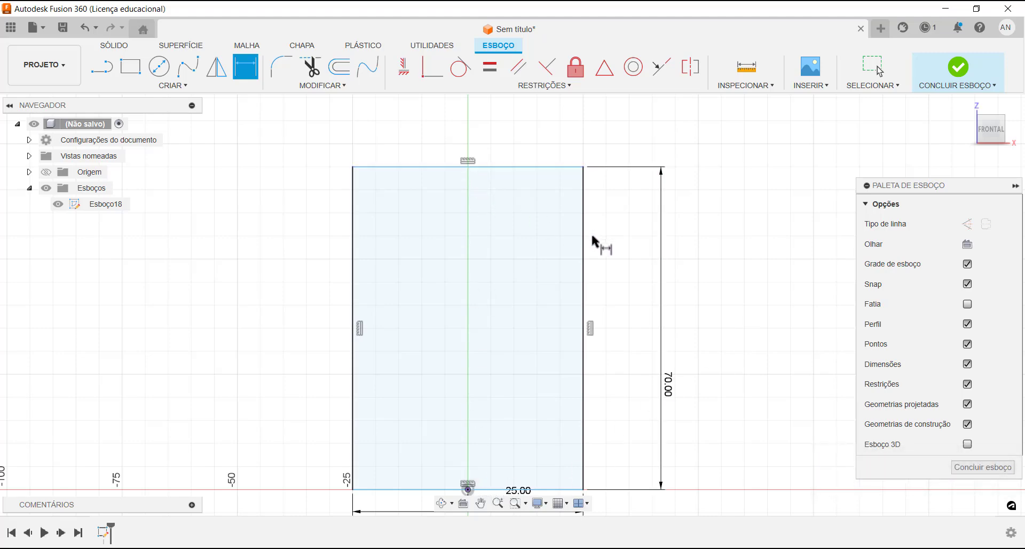
pyautogui.moveTo(731, 318); pyautogui.dragTo(730, 256, button='middle')
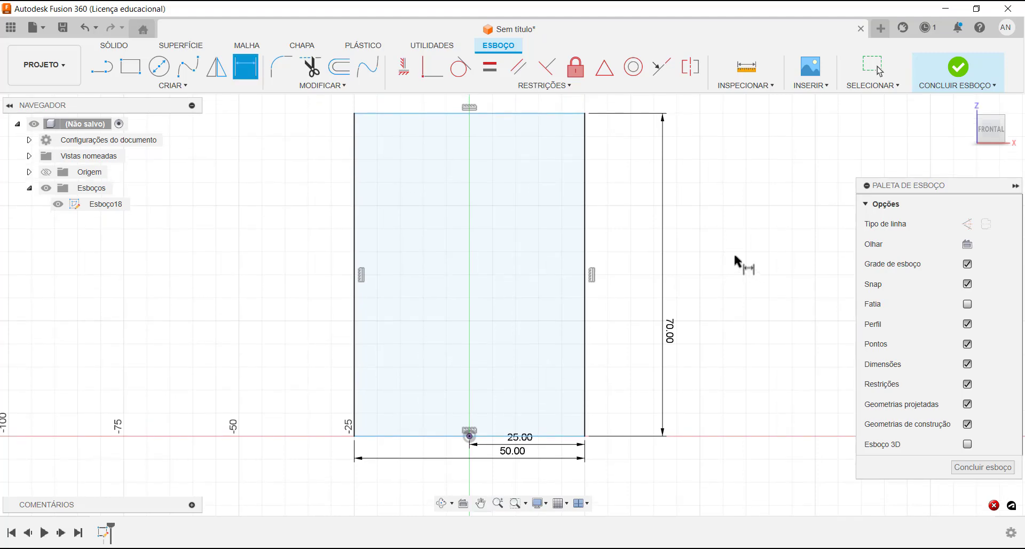
# Step: Draw an inner rectangle from the outline's top edge down across the vertical centre line
pyautogui.click(129, 73)
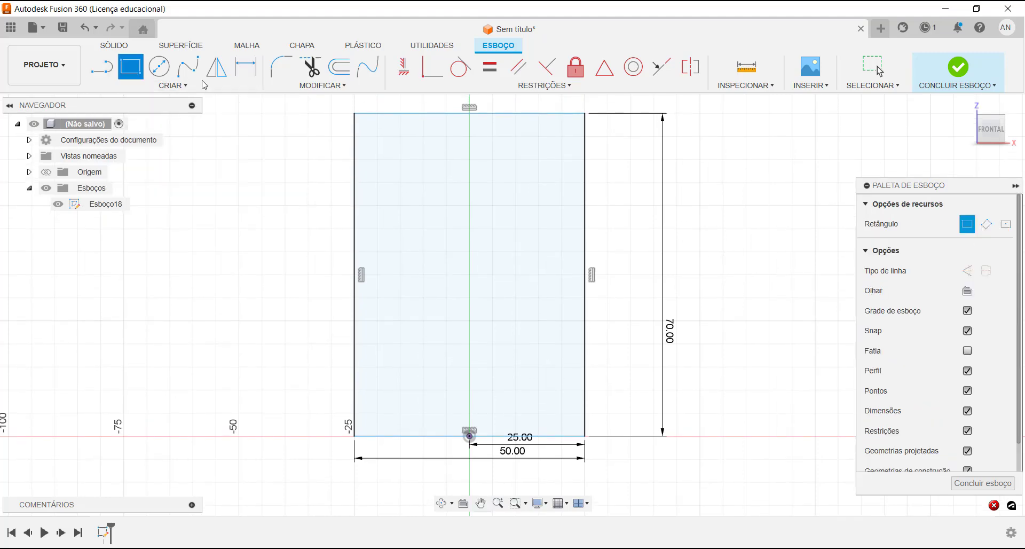
pyautogui.click(400, 114)
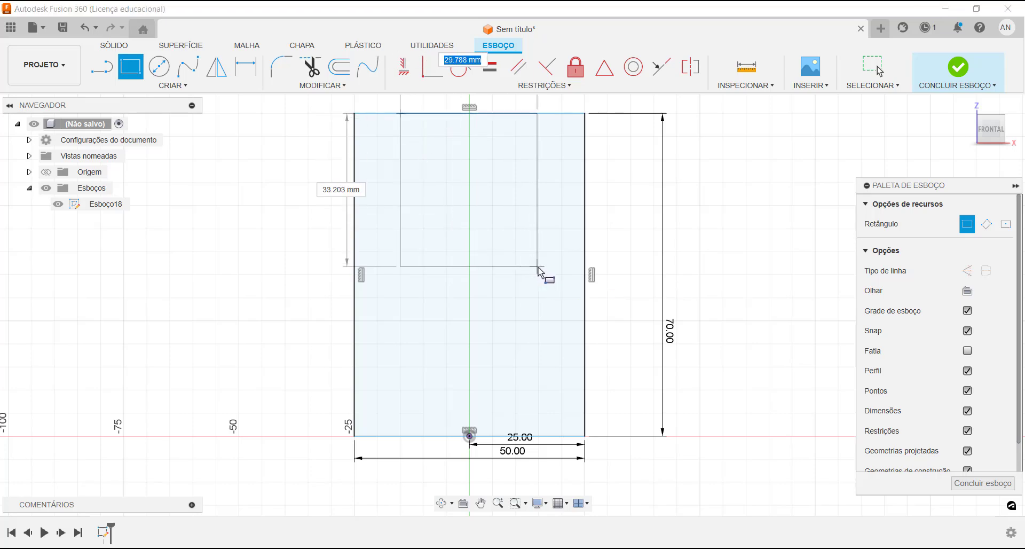
pyautogui.click(538, 266)
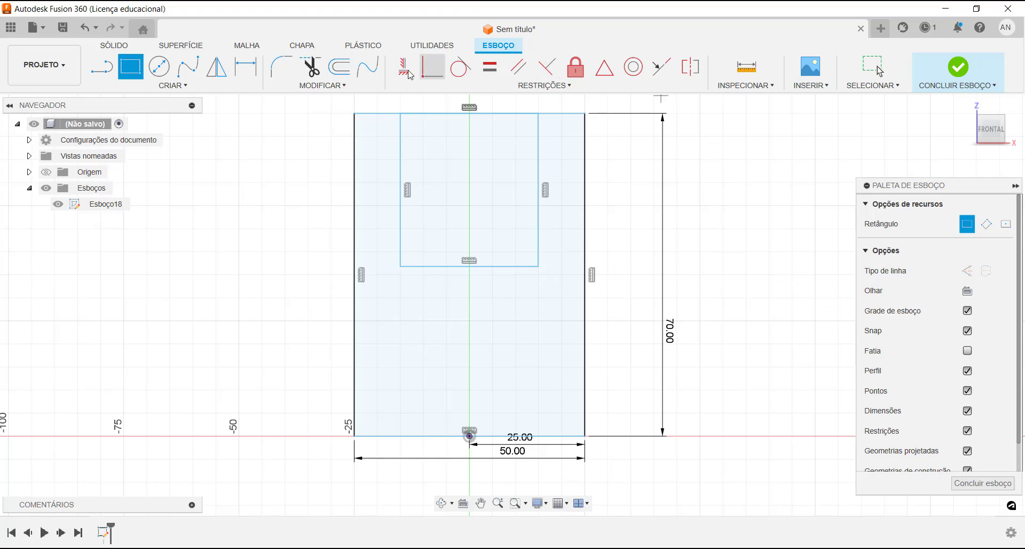
# Step: Dimension the notch rectangle 30 mm deep and 30 mm wide
pyautogui.click(245, 67)
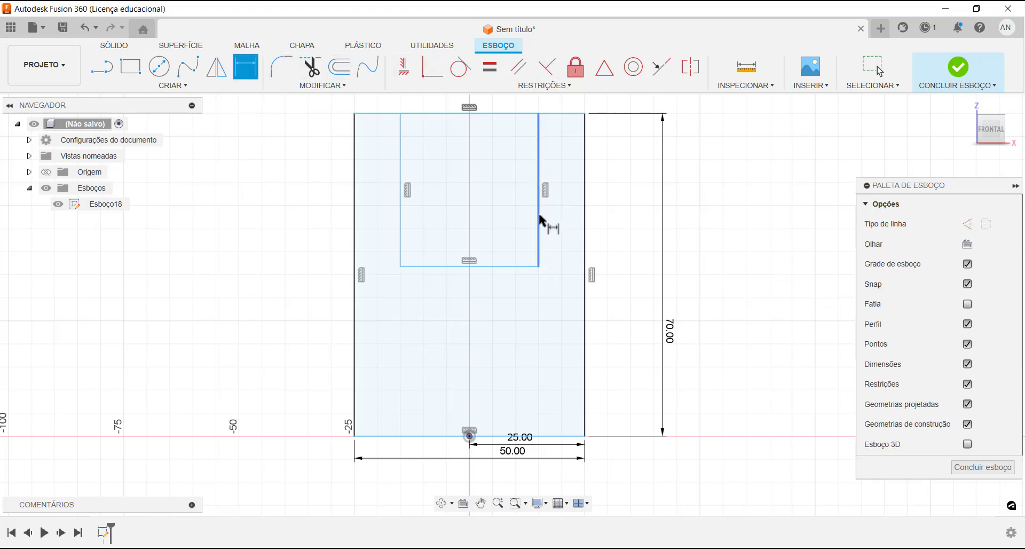
pyautogui.click(538, 219)
pyautogui.click(617, 211)
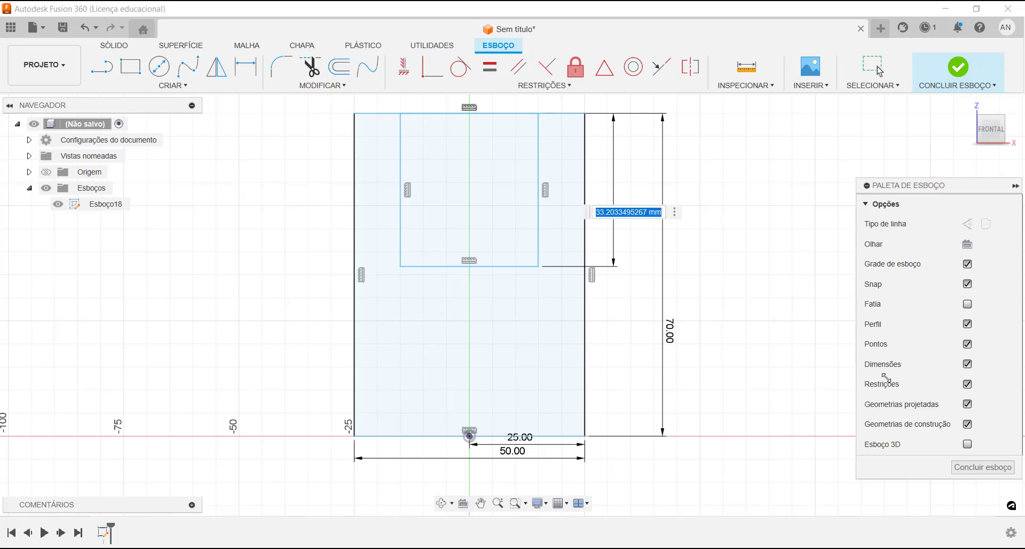
pyautogui.write('30')
pyautogui.press('Return')
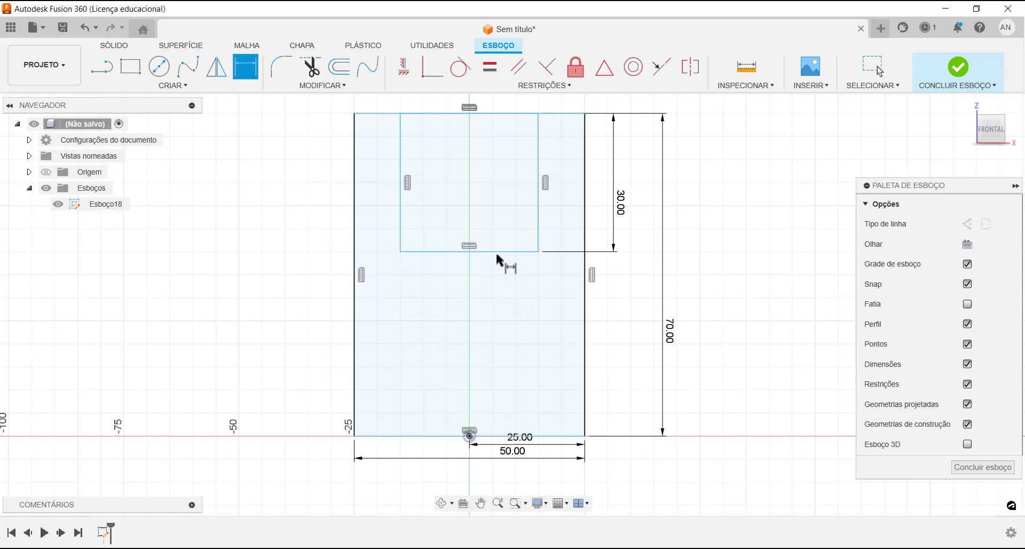
pyautogui.click(495, 253)
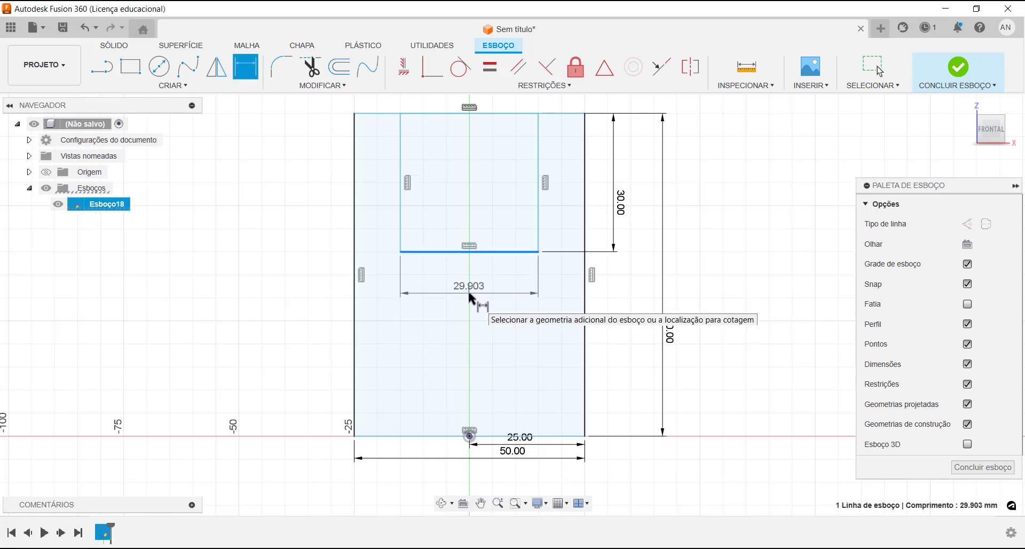
pyautogui.click(470, 298)
pyautogui.write('30')
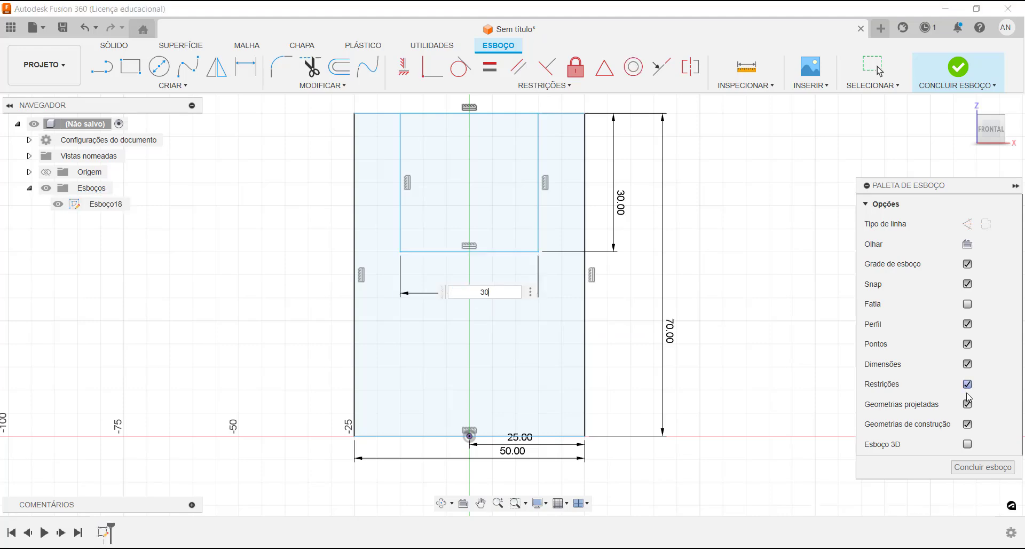
pyautogui.press('Return')
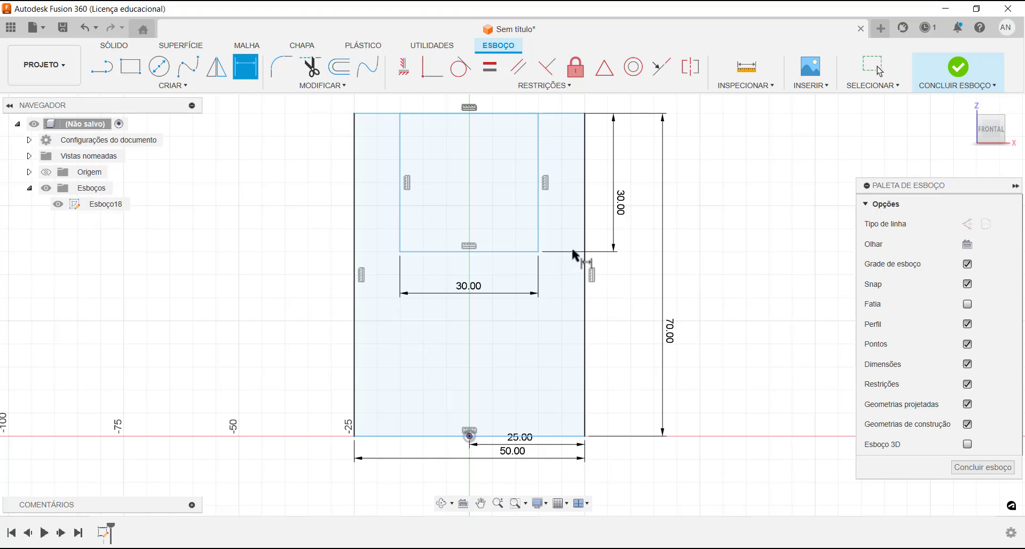
# Step: Set the notch 10 mm from the block's right edge, cancelling the redundant height dimension
pyautogui.click(539, 240)
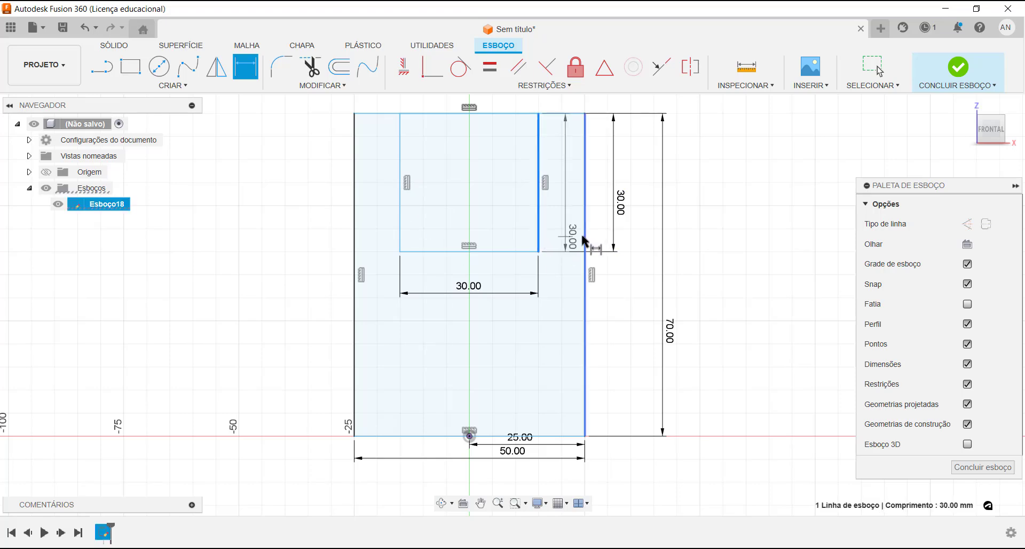
pyautogui.click(585, 246)
pyautogui.click(561, 290)
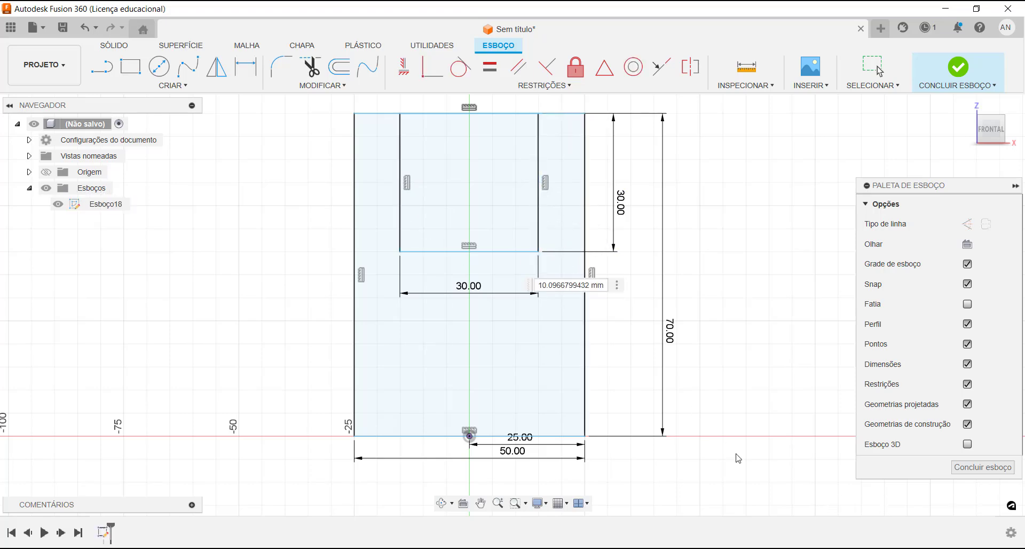
pyautogui.write('10')
pyautogui.press('Return')
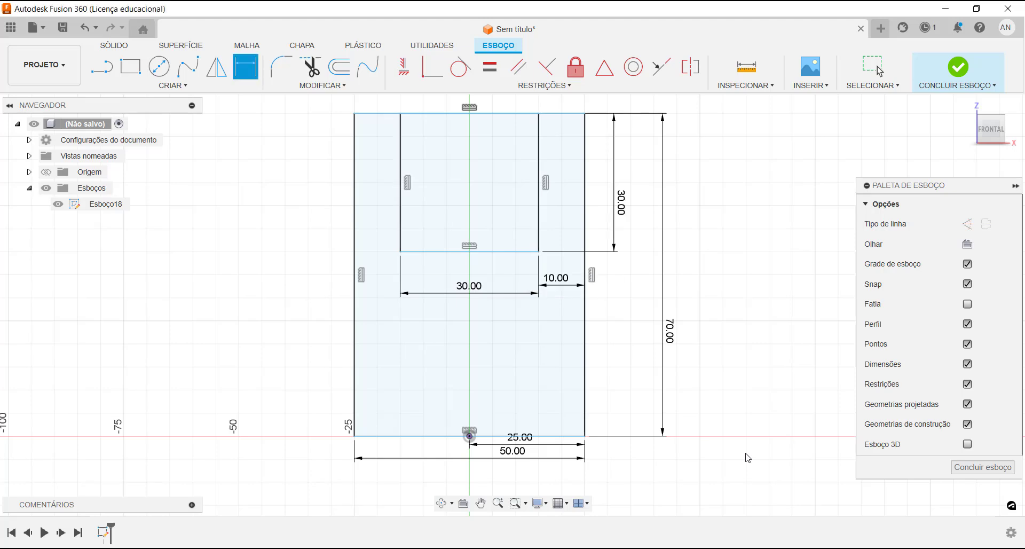
pyautogui.click(487, 114)
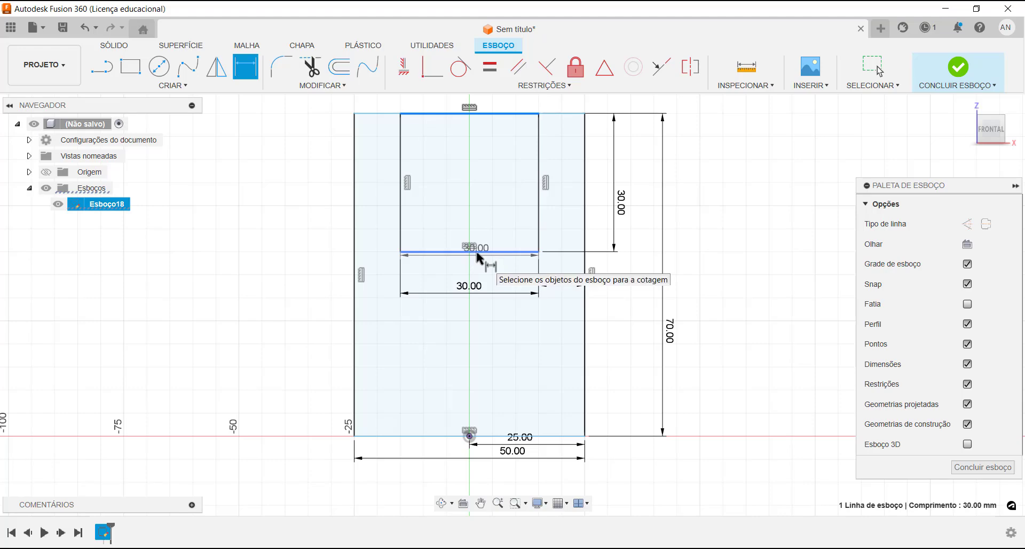
pyautogui.click(483, 252)
pyautogui.click(344, 205)
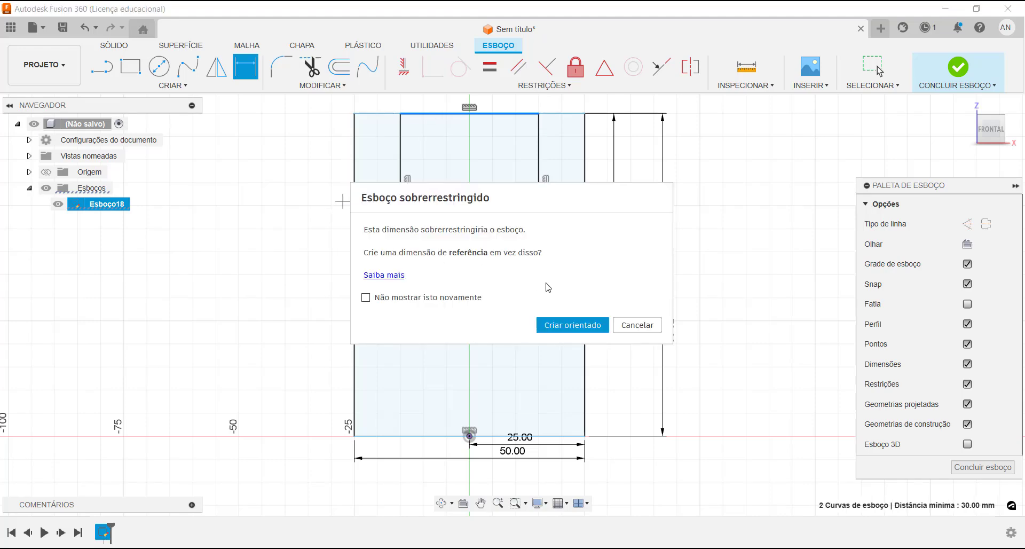
pyautogui.click(637, 325)
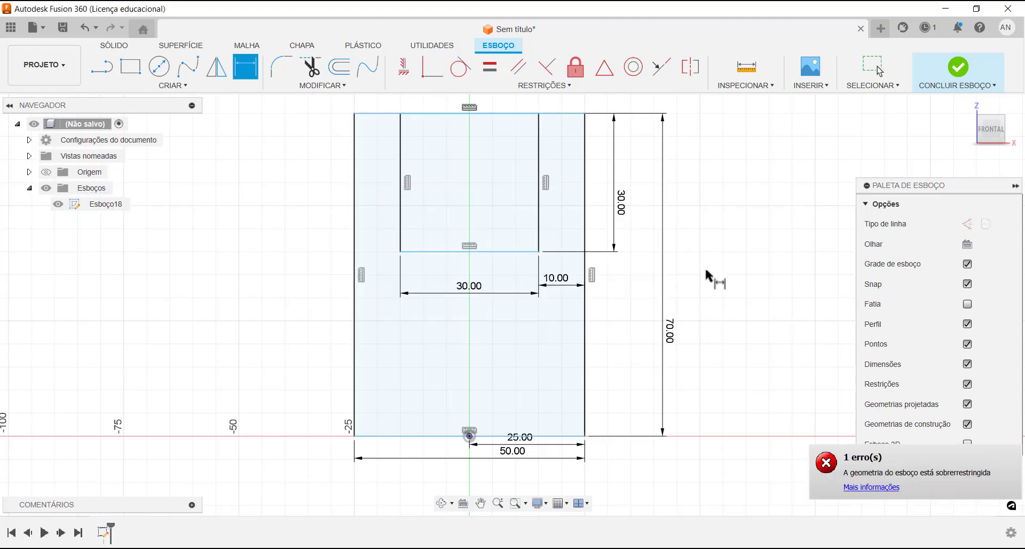
# Step: Trim away the top edge segment spanning the notch to leave an open U outline
pyautogui.click(312, 75)
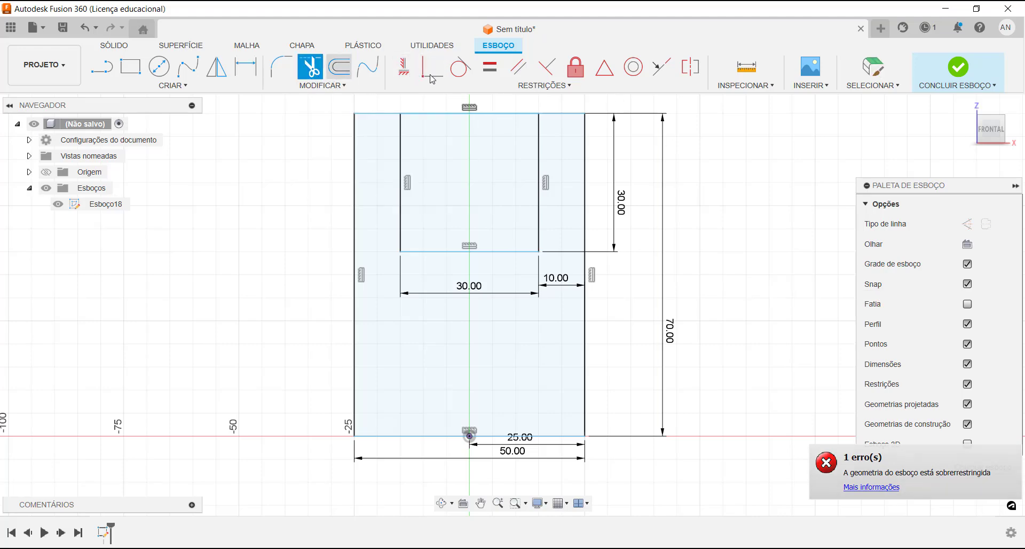
pyautogui.click(491, 113)
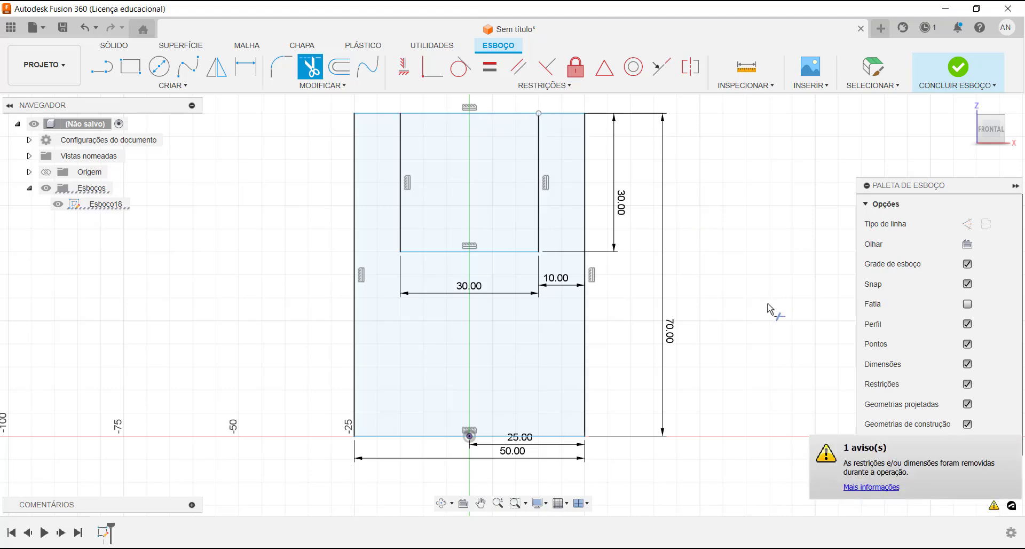
pyautogui.click(504, 123)
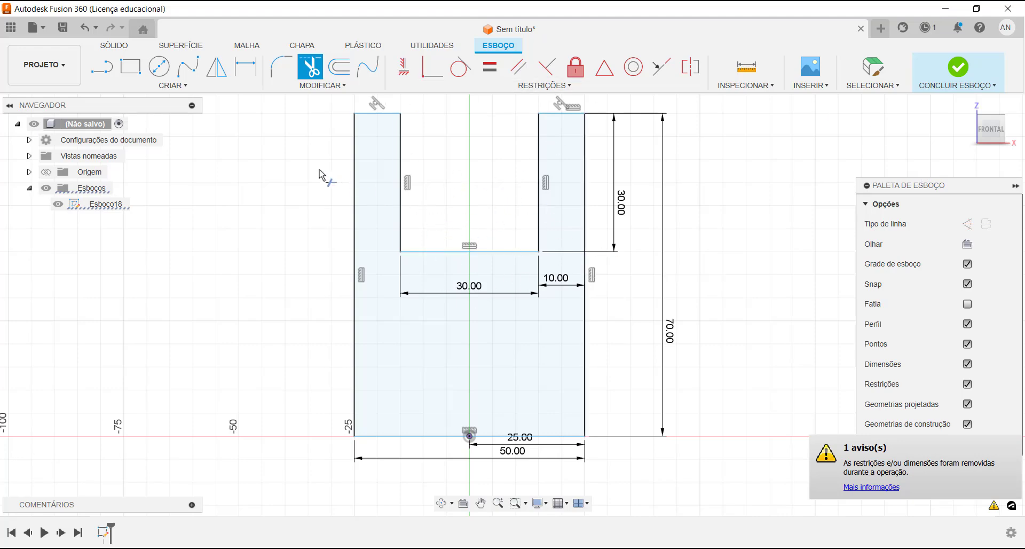
pyautogui.click(128, 69)
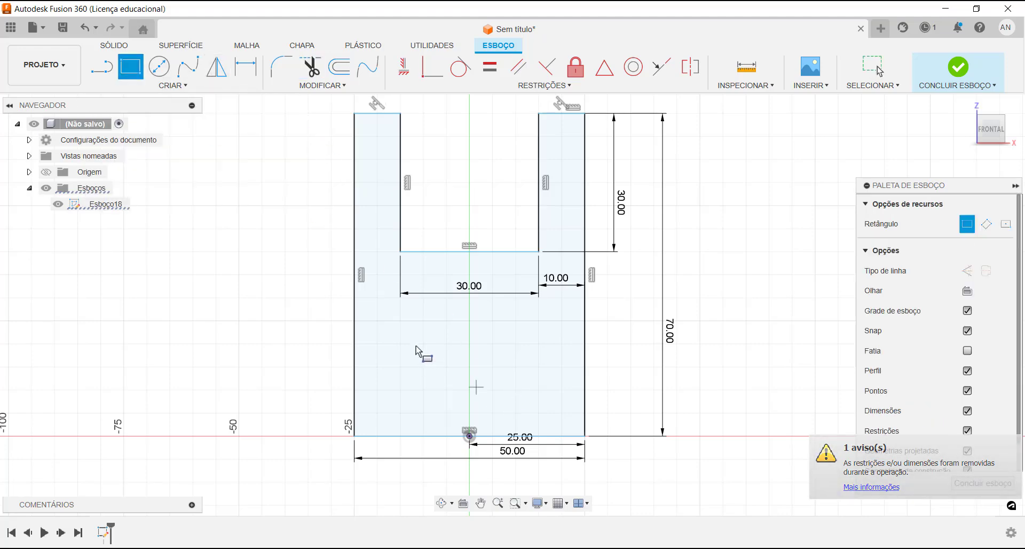
# Step: Draw the slot rectangle below the notch, 10 mm from the right edge and 30 mm wide
pyautogui.click(400, 320)
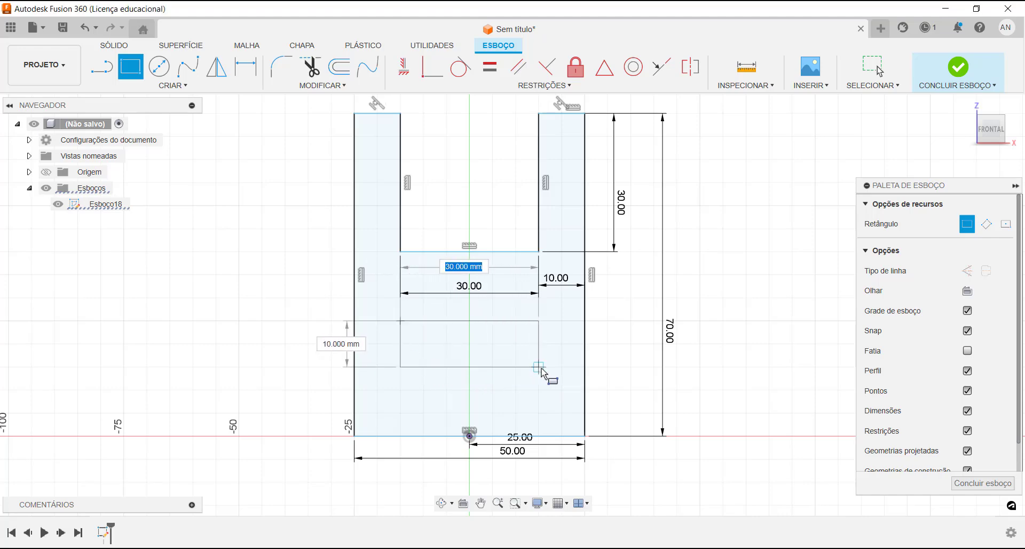
pyautogui.click(538, 366)
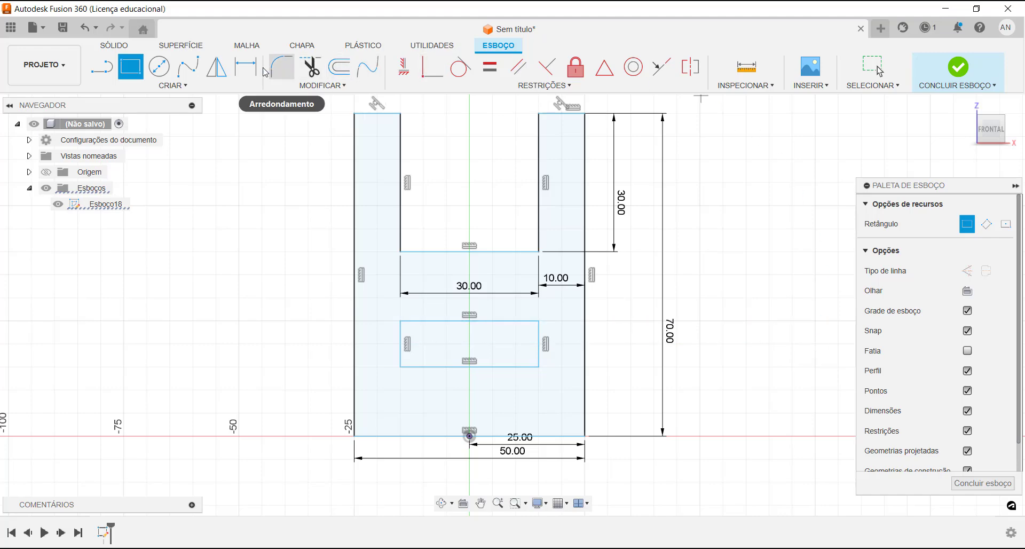
pyautogui.click(245, 67)
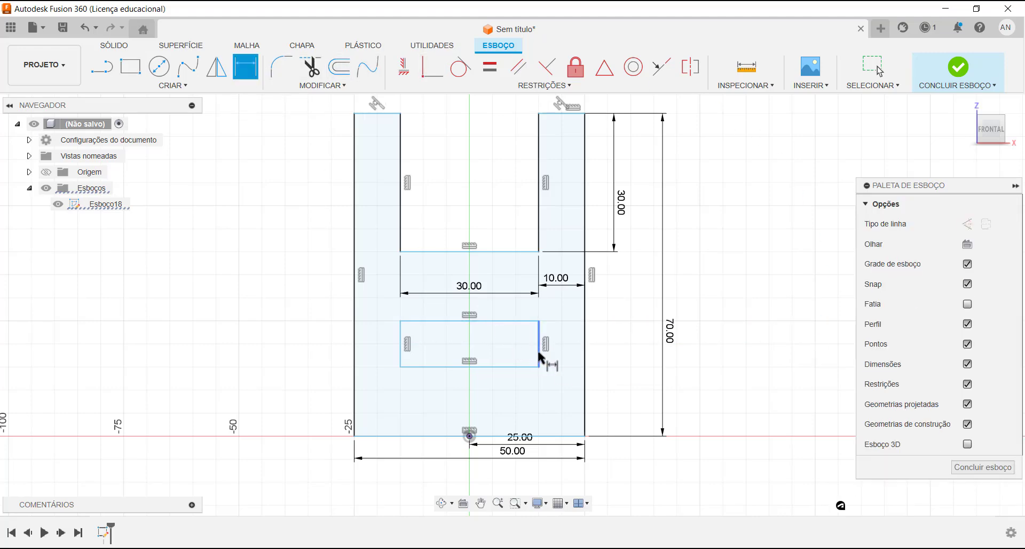
pyautogui.click(539, 357)
pyautogui.click(585, 358)
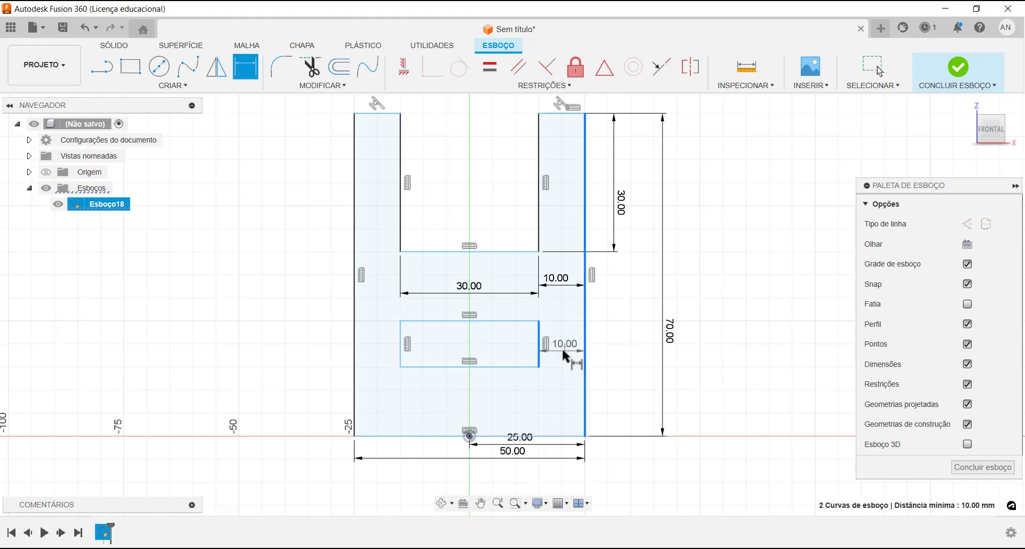
pyautogui.click(562, 355)
pyautogui.press('Return')
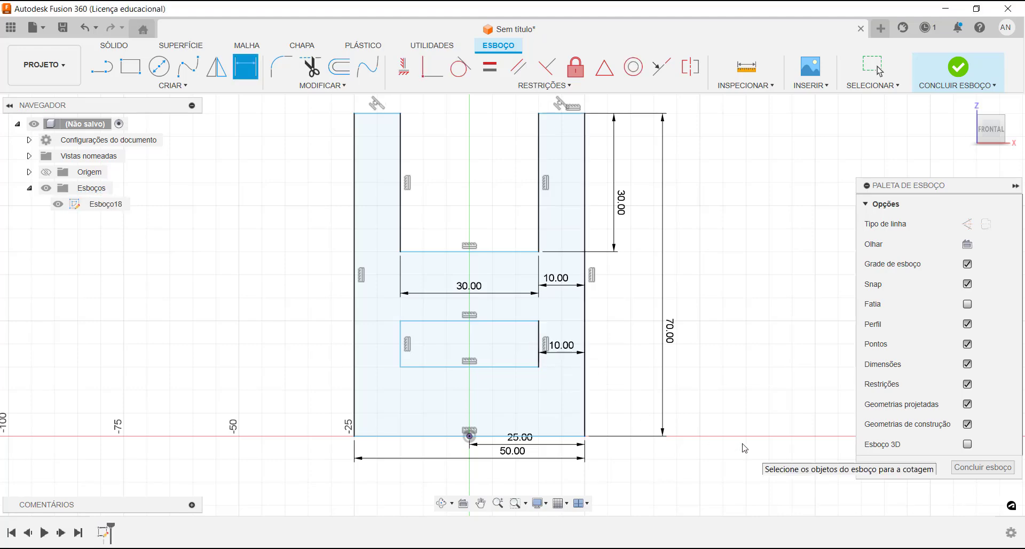
pyautogui.click(455, 367)
pyautogui.click(454, 404)
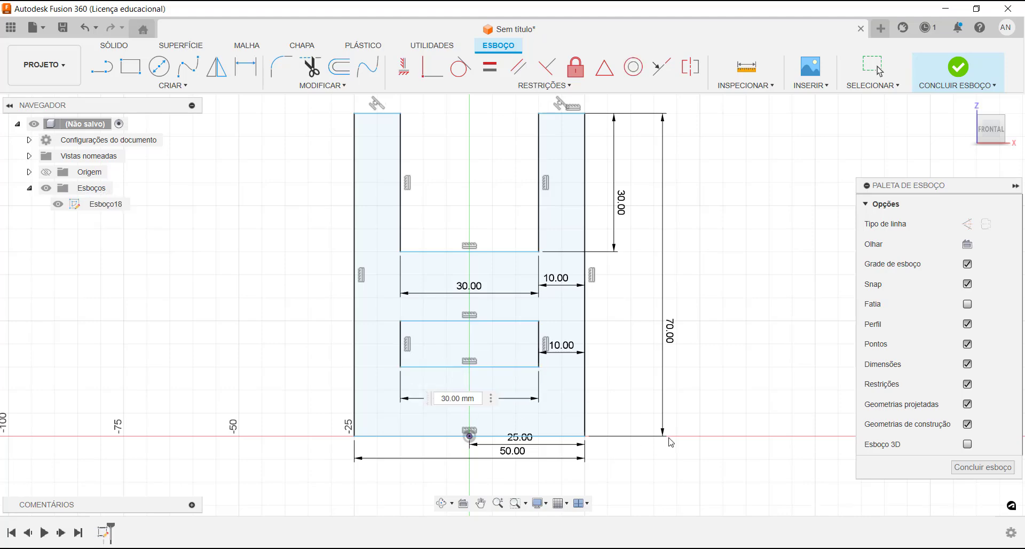
pyautogui.press('Return')
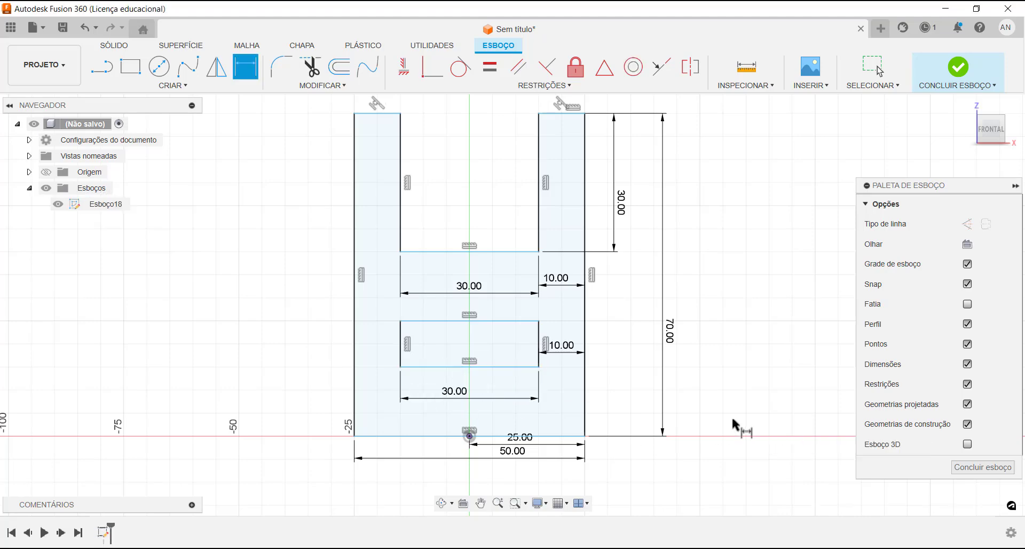
# Step: Place the slot 20 mm above the block's bottom and make it 10 mm tall
pyautogui.click(508, 367)
pyautogui.click(501, 436)
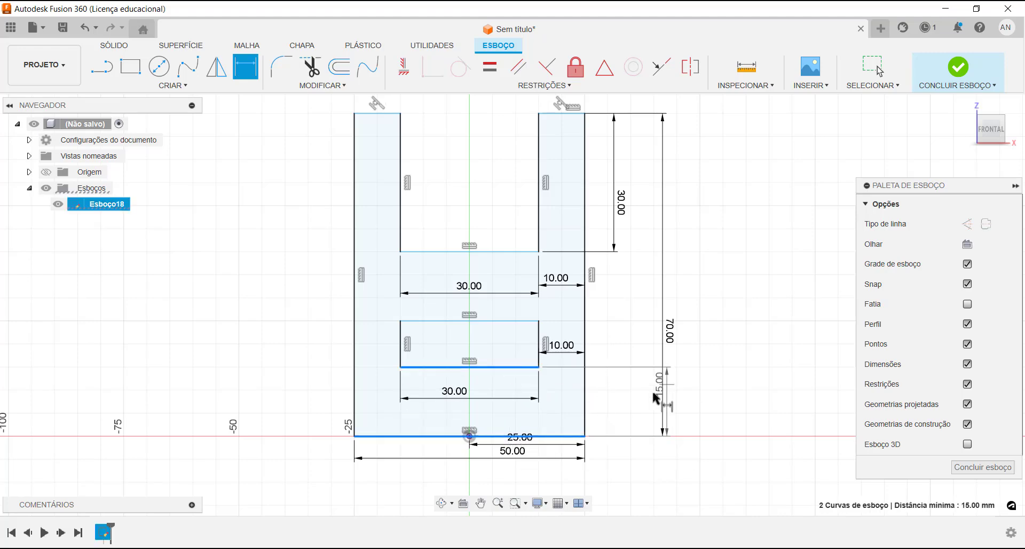
pyautogui.click(622, 411)
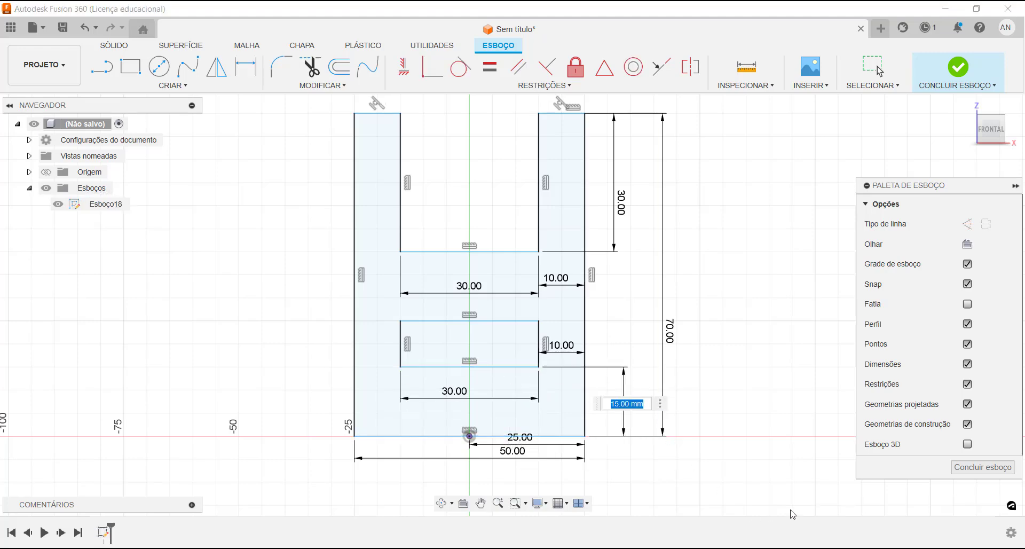
pyautogui.write('20')
pyautogui.press('Return')
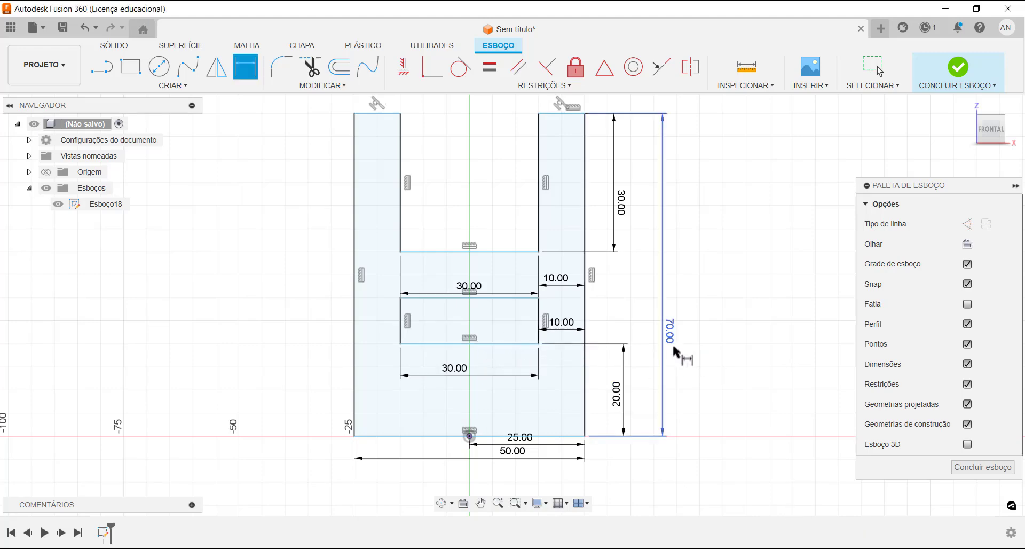
pyautogui.click(443, 298)
pyautogui.click(435, 342)
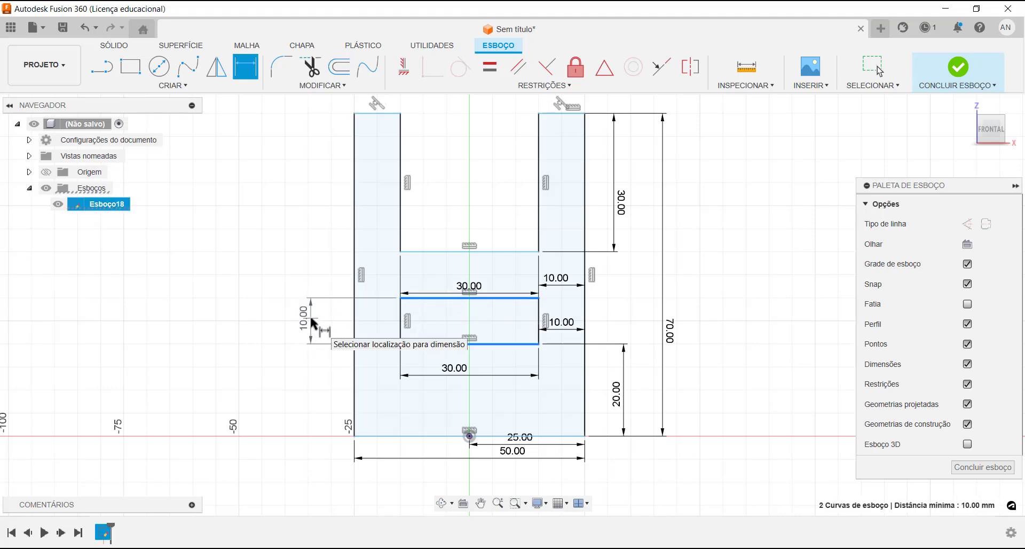
pyautogui.click(310, 318)
pyautogui.press('Return')
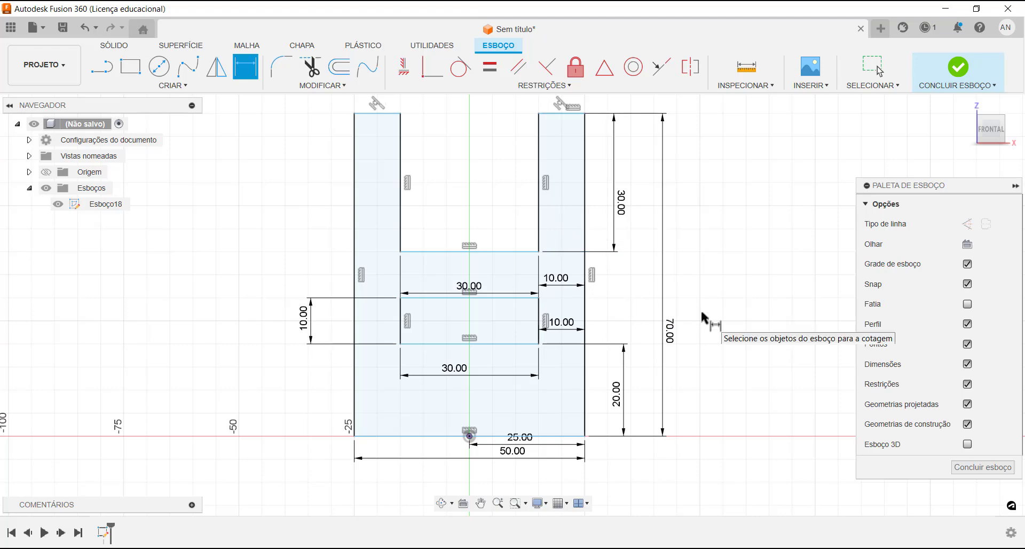
# Step: Finish the sketch and extrude the U-shaped profile 20 mm into a solid body
pyautogui.click(982, 467)
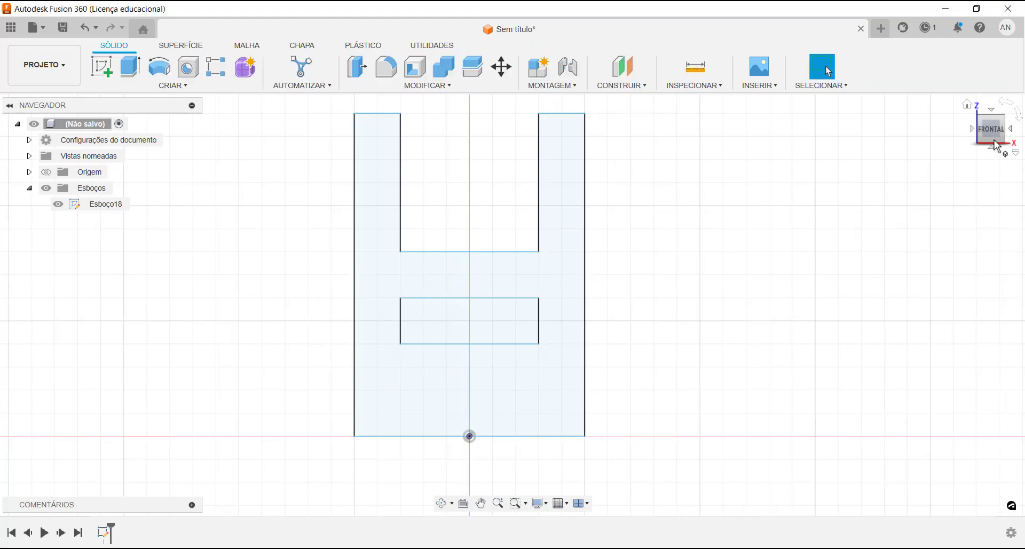
pyautogui.click(1004, 116)
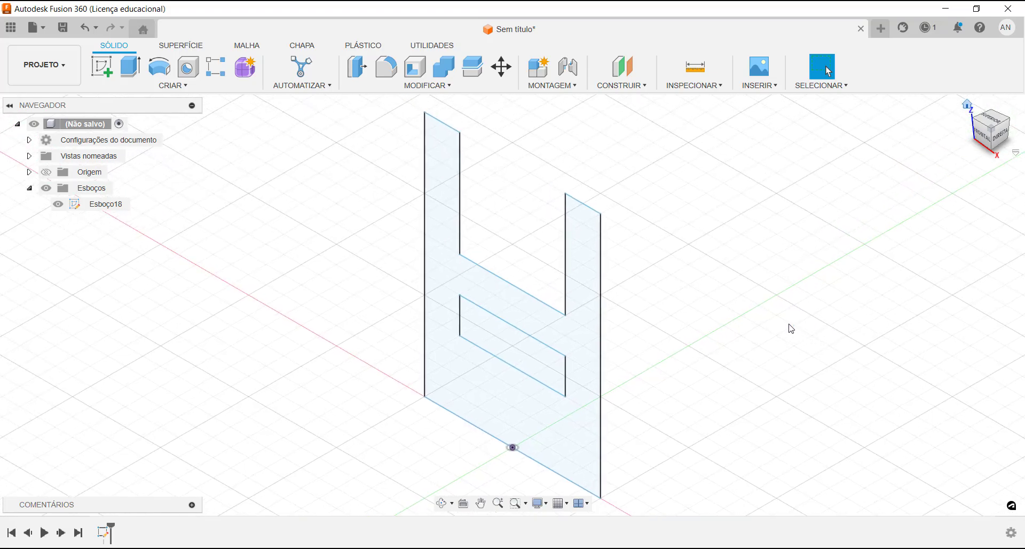
pyautogui.click(129, 70)
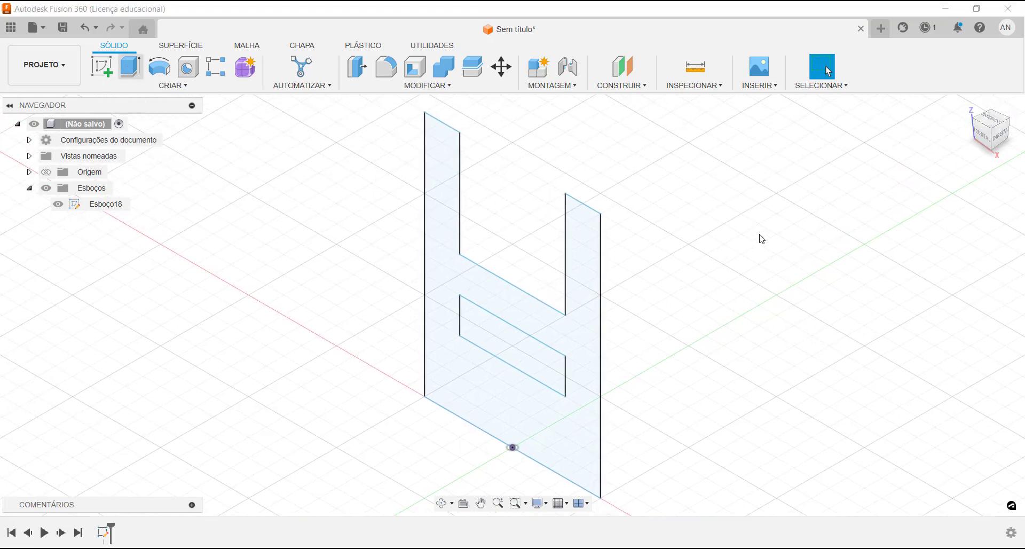
pyautogui.click(578, 346)
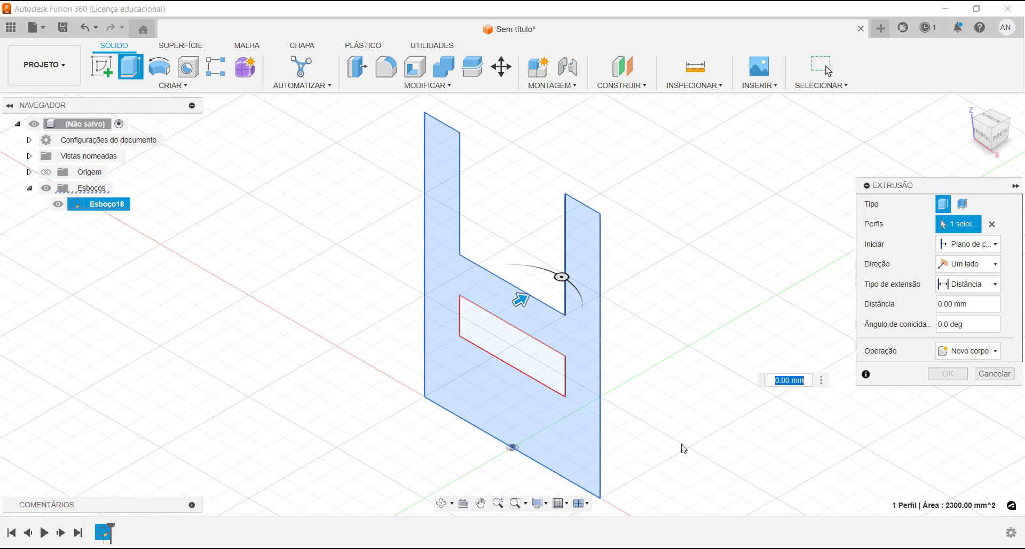
pyautogui.write('20')
pyautogui.press('Return')
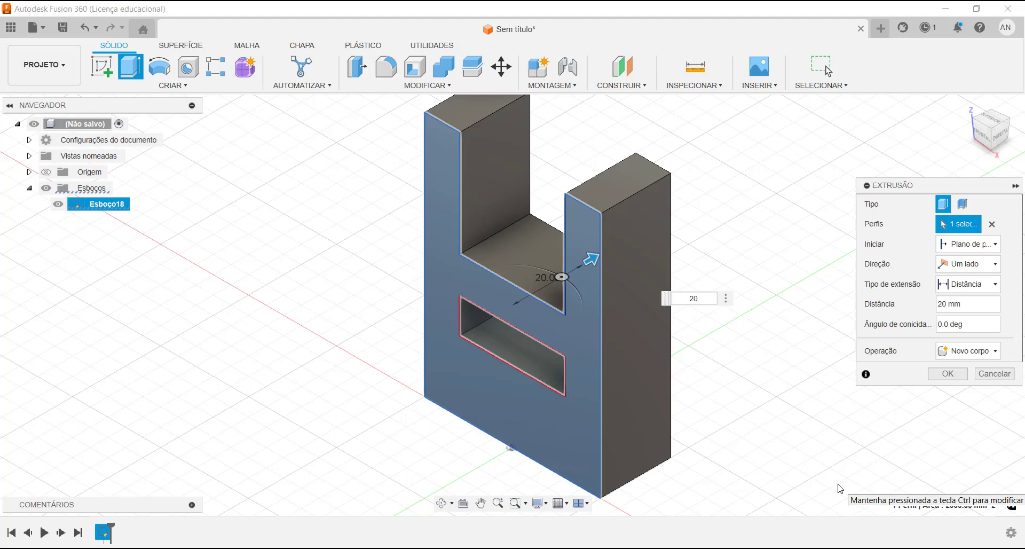
pyautogui.press('Return')
# Step: Start a sketch on the notch floor and draw a centre-diameter circle there
pyautogui.scroll(1, 546, 382)
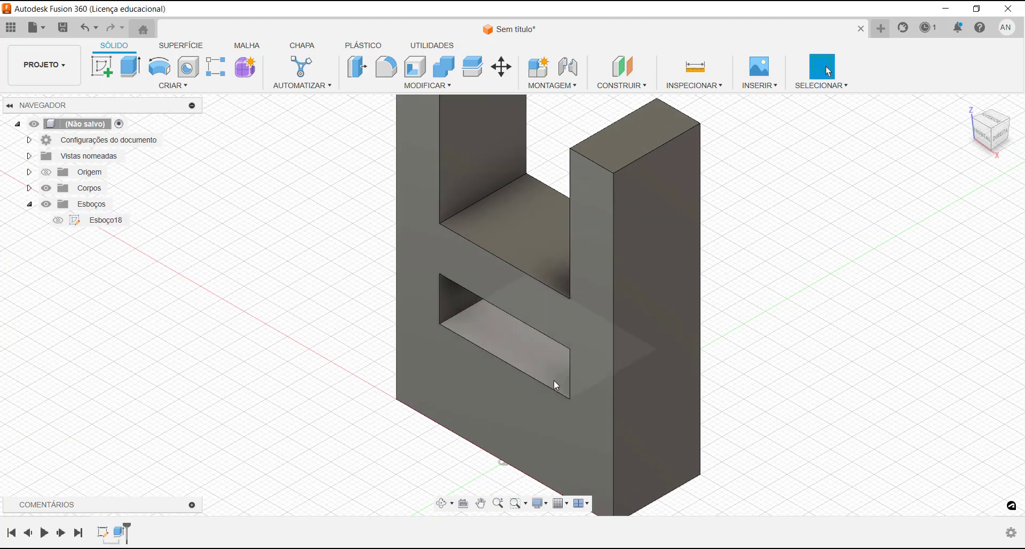
pyautogui.scroll(-3, 553, 382)
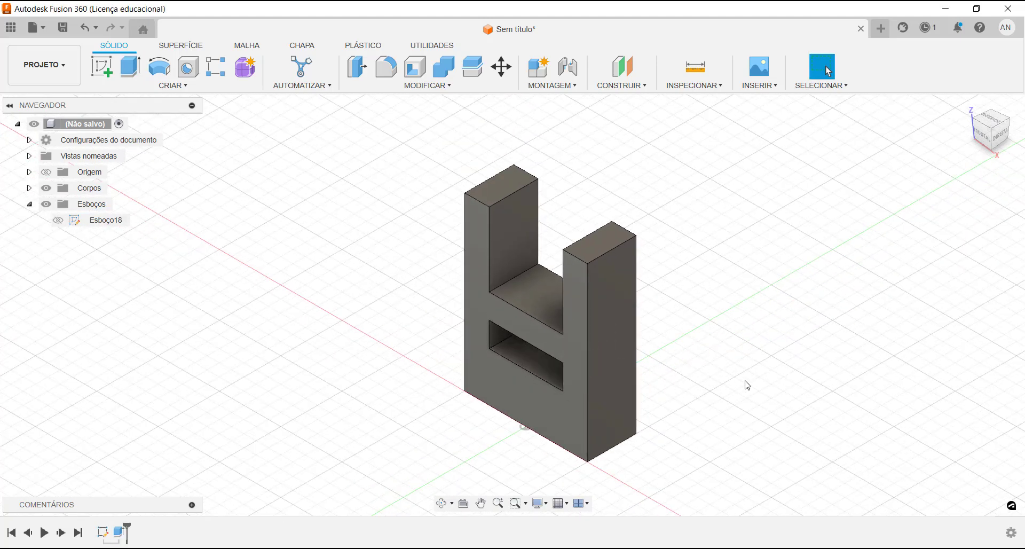
pyautogui.click(537, 299)
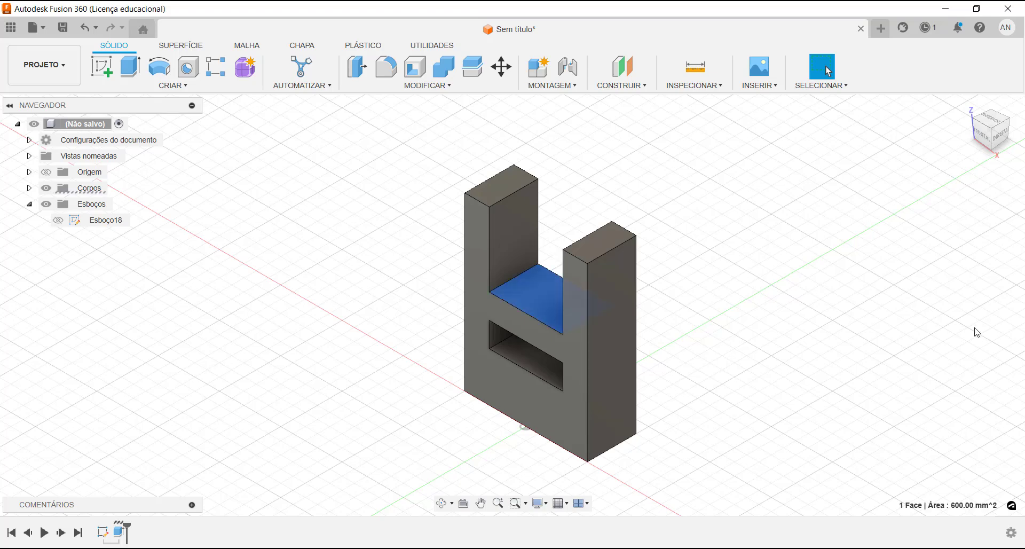
pyautogui.click(101, 67)
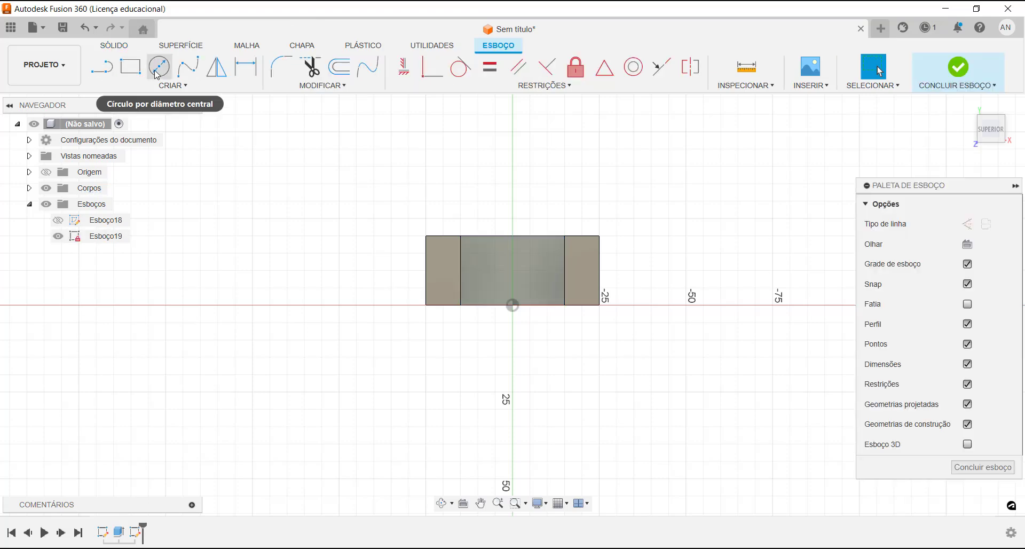
pyautogui.click(159, 67)
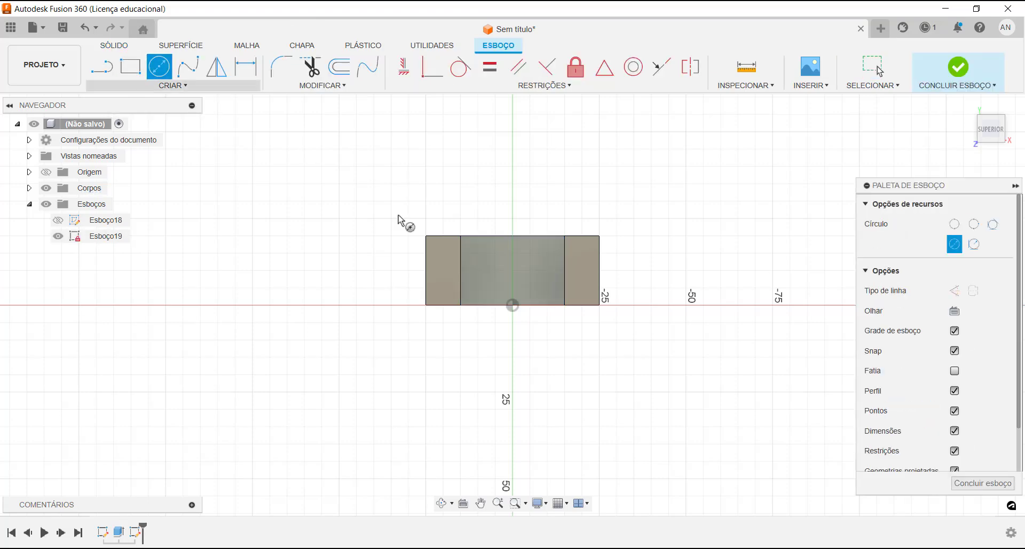
pyautogui.click(512, 270)
pyautogui.click(530, 270)
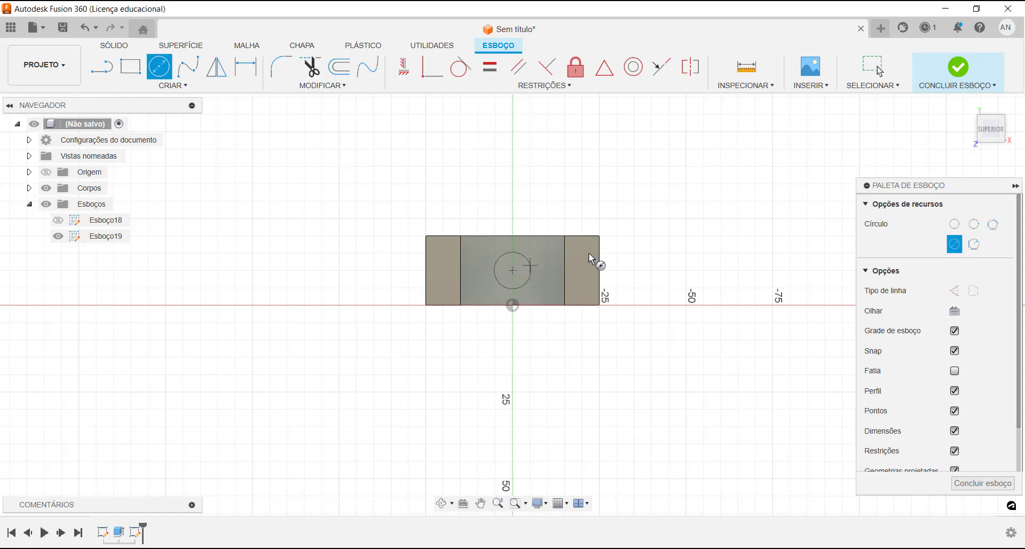
# Step: Dimension the circle's diameter to 10 mm
pyautogui.press('d')
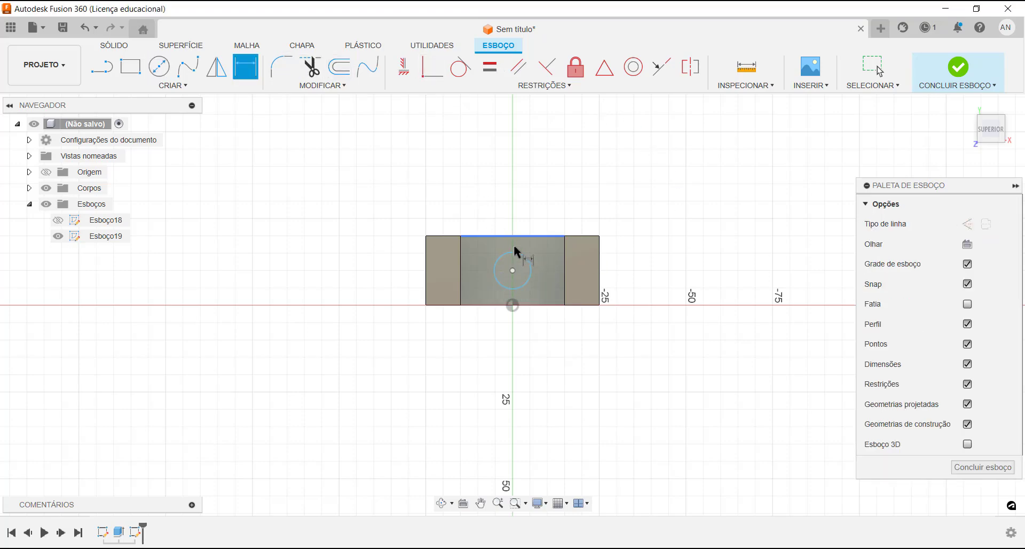
pyautogui.click(525, 254)
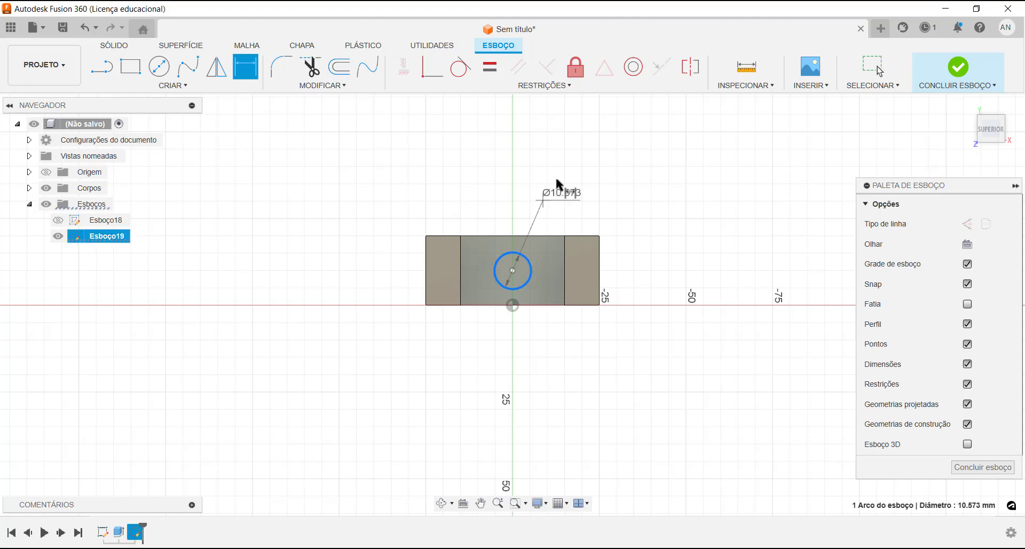
pyautogui.click(575, 174)
pyautogui.write('10')
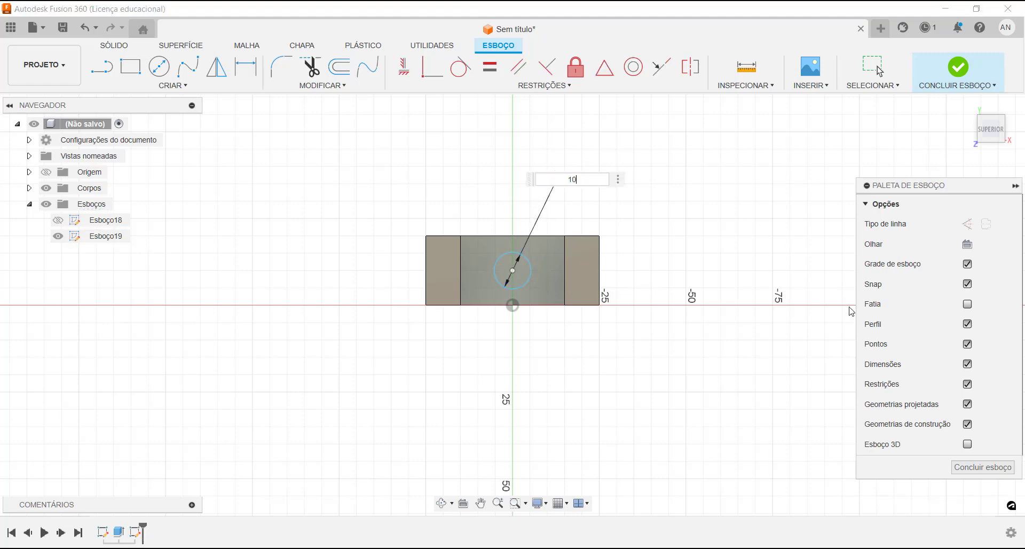
pyautogui.press('Return')
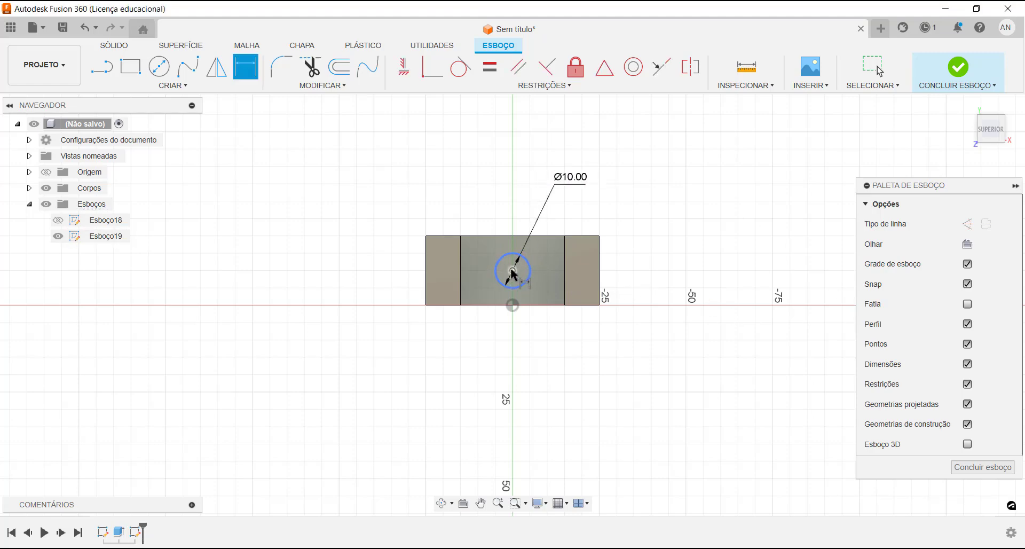
# Step: Position the circle centre 15 mm and 10 mm from the floor edges, then finish the sketch
pyautogui.click(511, 271)
pyautogui.click(565, 279)
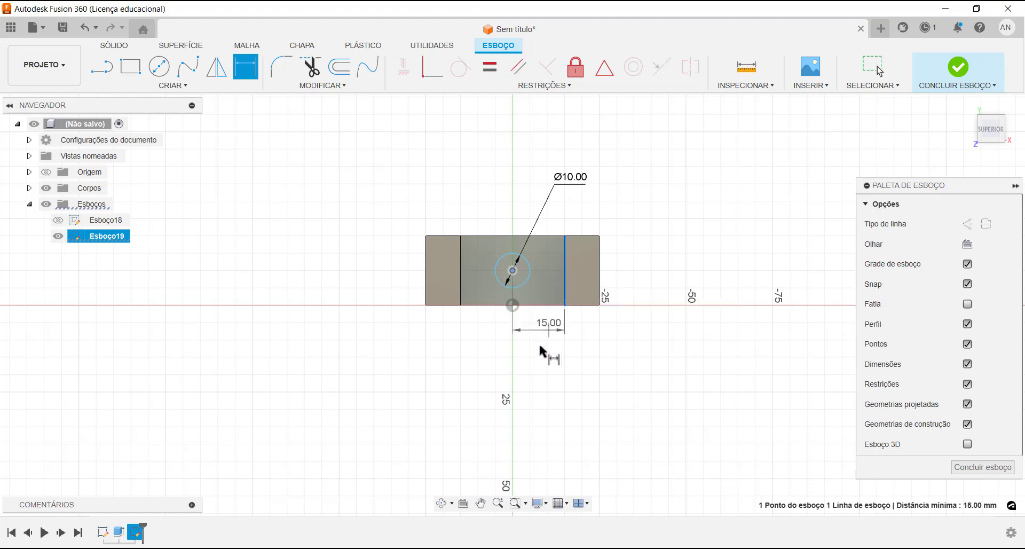
pyautogui.click(550, 347)
pyautogui.press('Return')
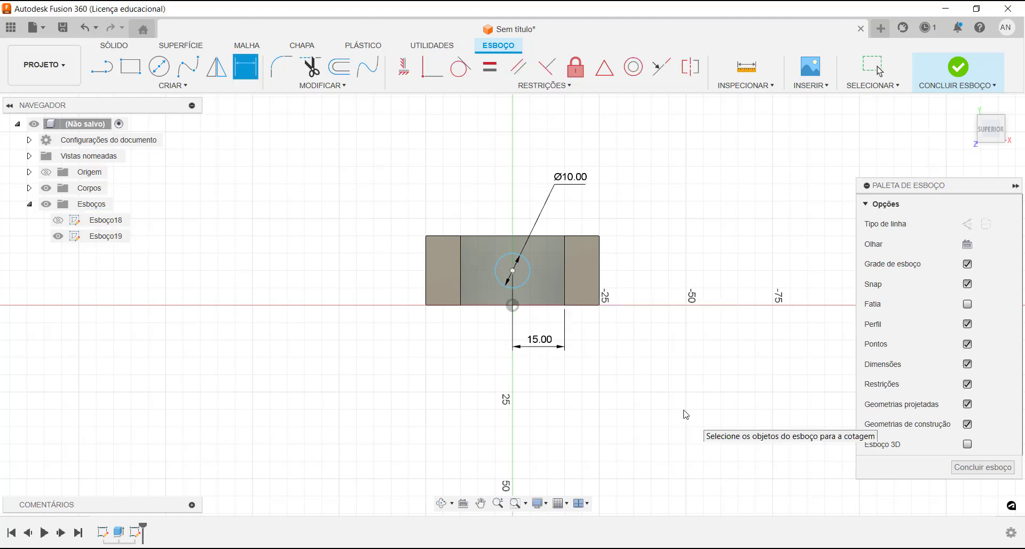
pyautogui.click(512, 270)
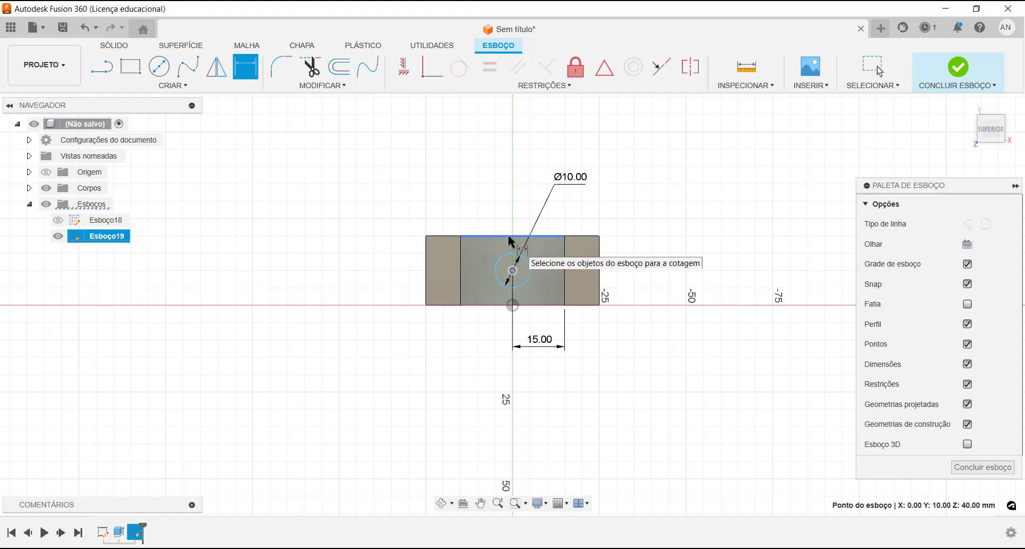
pyautogui.click(508, 235)
pyautogui.click(388, 256)
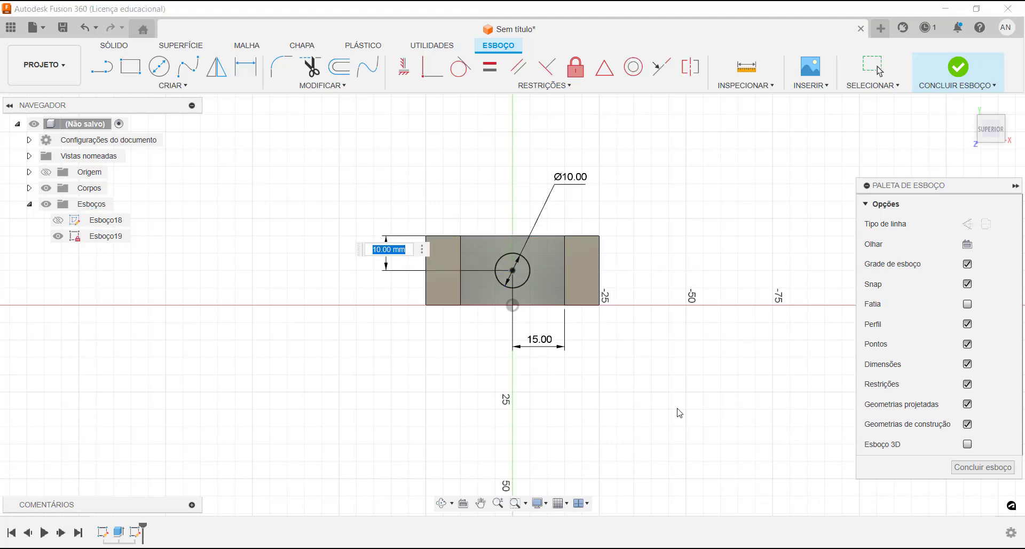
pyautogui.press('Return')
pyautogui.click(982, 467)
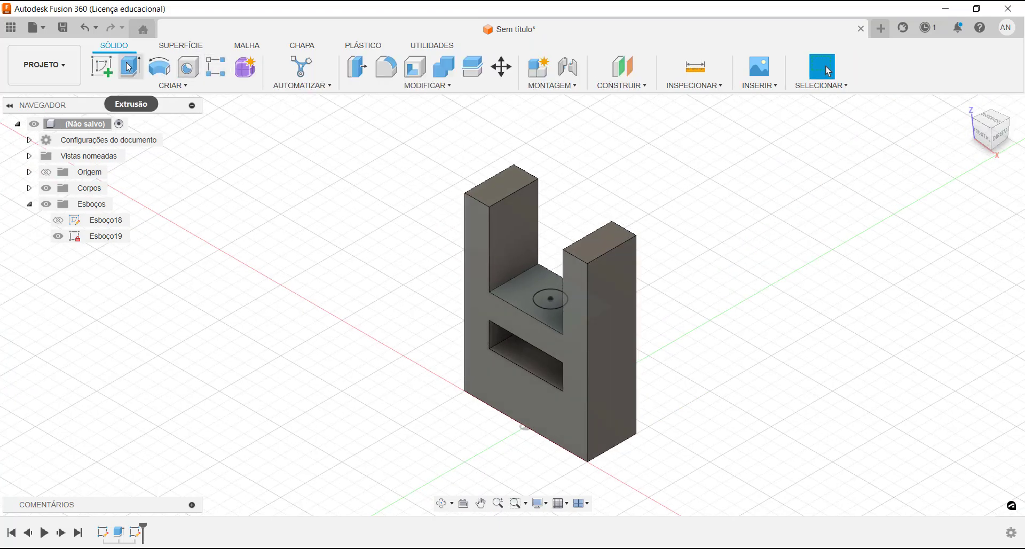
# Step: Extrude the Ø10 circle -40 mm downward as a Cut through the part
pyautogui.click(128, 67)
pyautogui.click(550, 299)
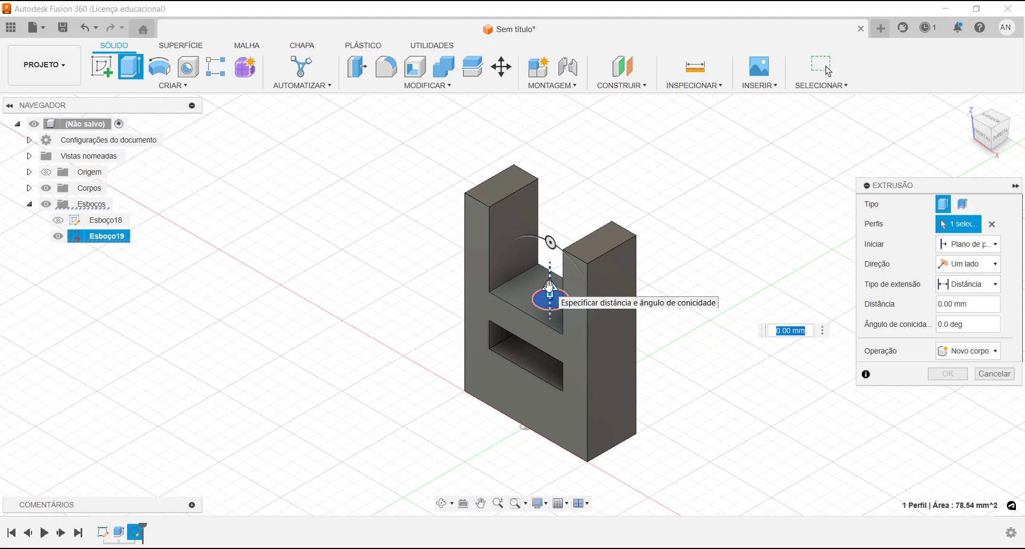
pyautogui.moveTo(549, 287)
pyautogui.mouseDown()
pyautogui.moveTo(536, 349)
pyautogui.moveTo(728, 424)
pyautogui.mouseUp()
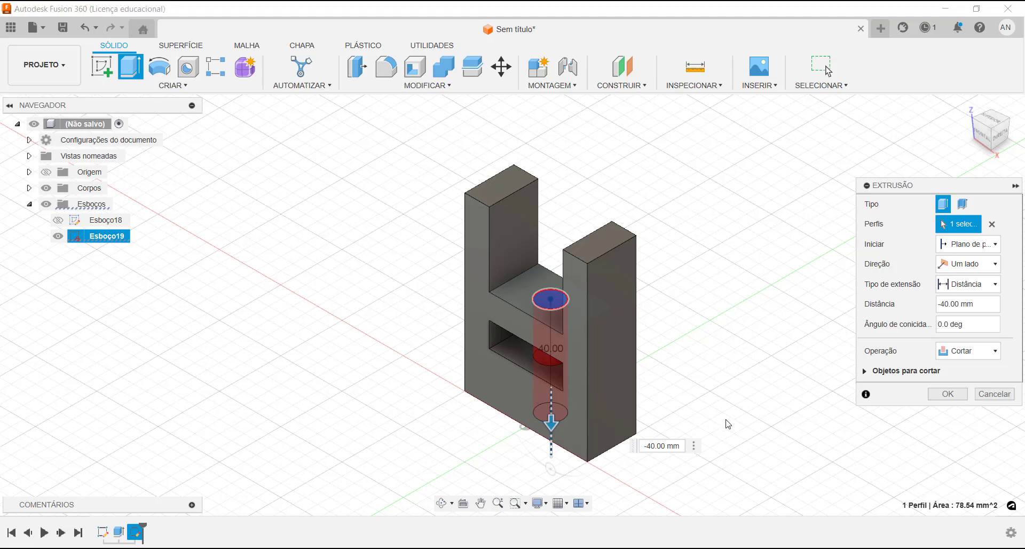
pyautogui.click(947, 394)
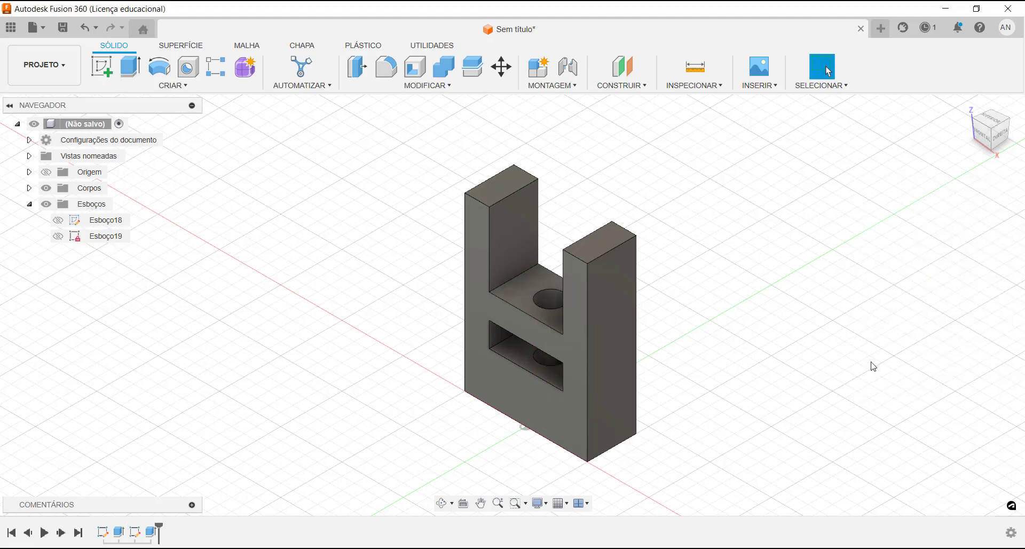
pyautogui.click(989, 118)
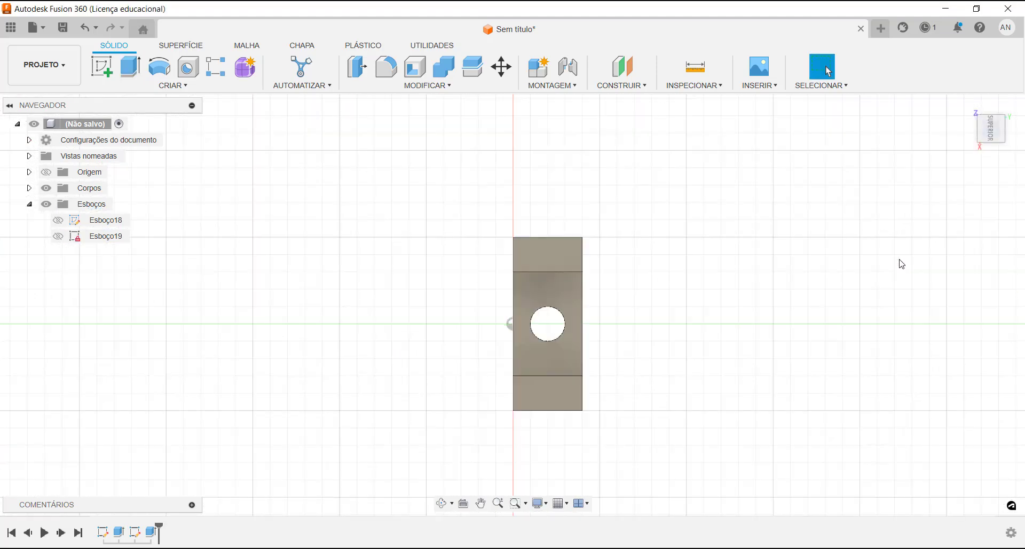
pyautogui.moveTo(991, 129)
pyautogui.click(966, 104)
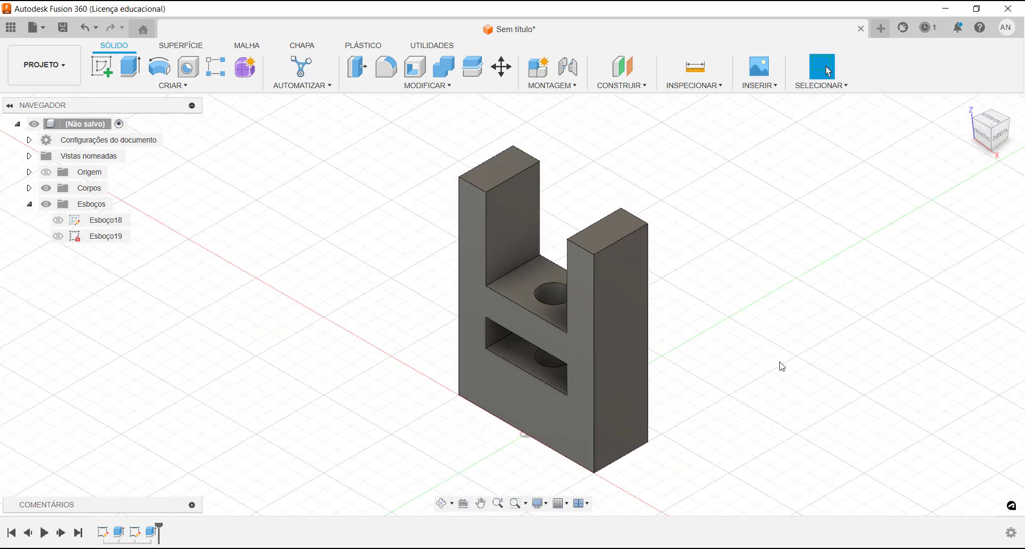
pyautogui.scroll(-2, 779, 367)
pyautogui.moveTo(777, 384); pyautogui.dragTo(745, 369, button='middle')
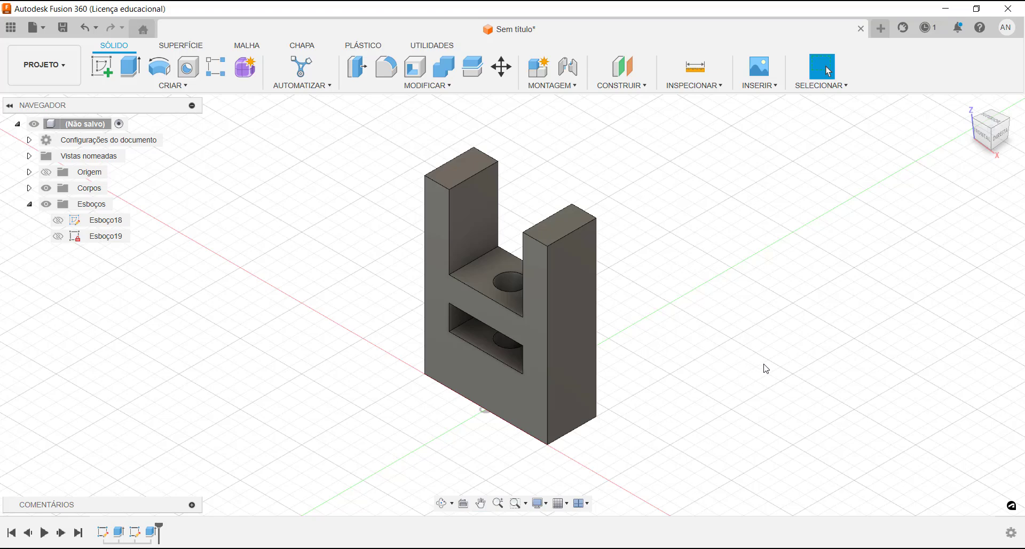